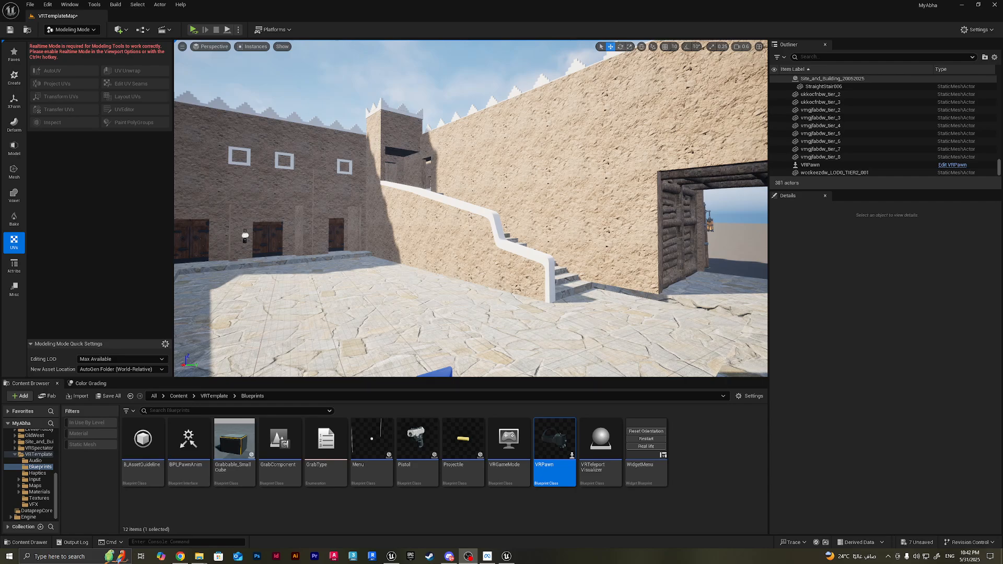
Step: Switch to Chrome and preview the "Forest sound effect for editing for free" video on YouTube
click(180, 556)
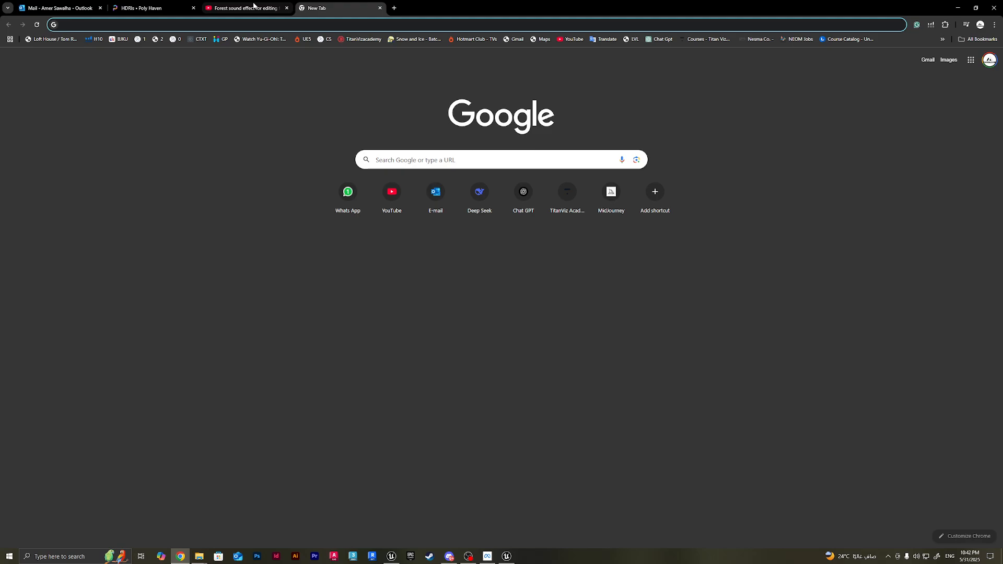
click(245, 8)
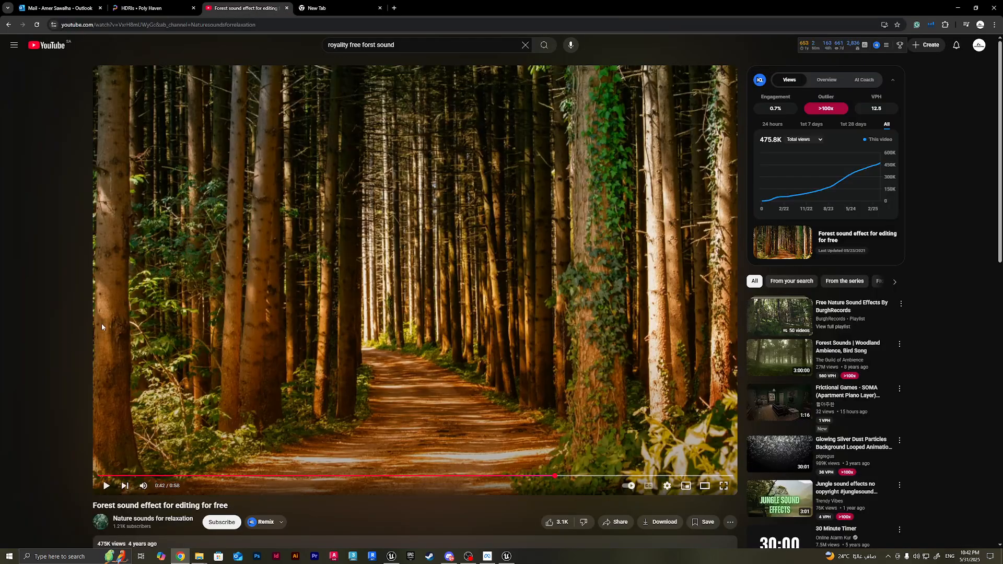
click(106, 486)
click(106, 486)
Step: Search Google for "youtube to wav converter" and open the Free YouTube to WAV Converter site at en.youtubetowav.net
click(335, 8)
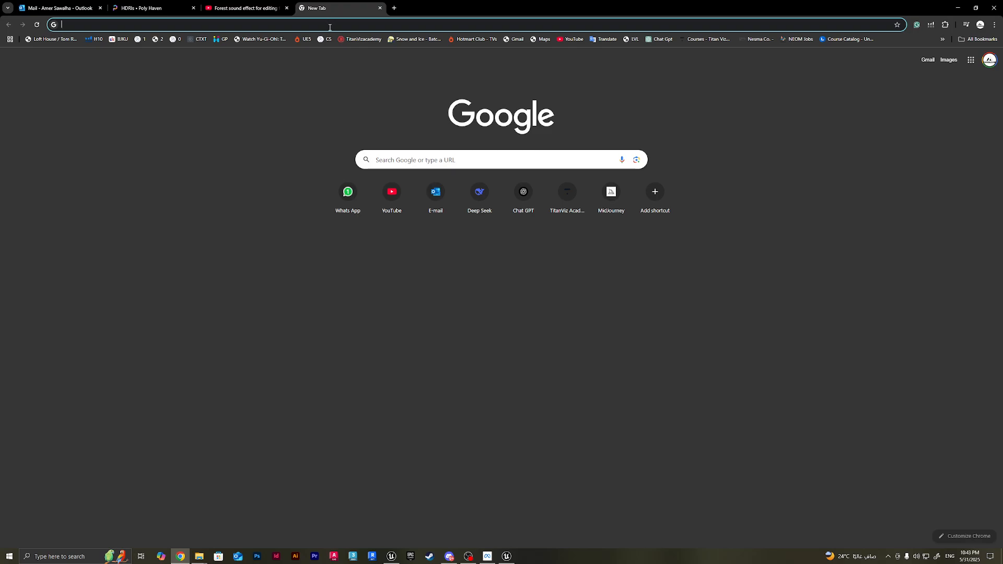
text(youtube )
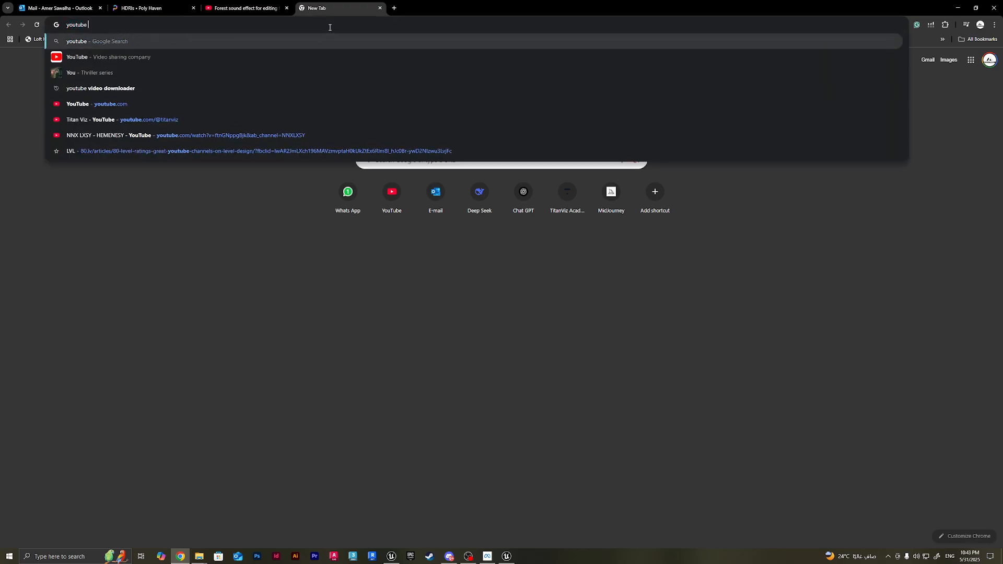
text(to wav con)
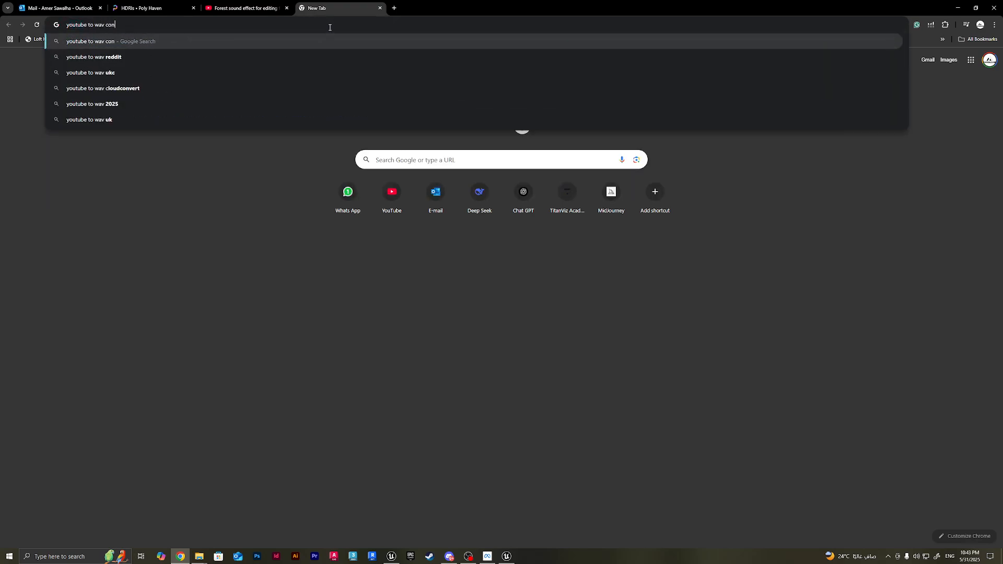
text(verter)
key(Return)
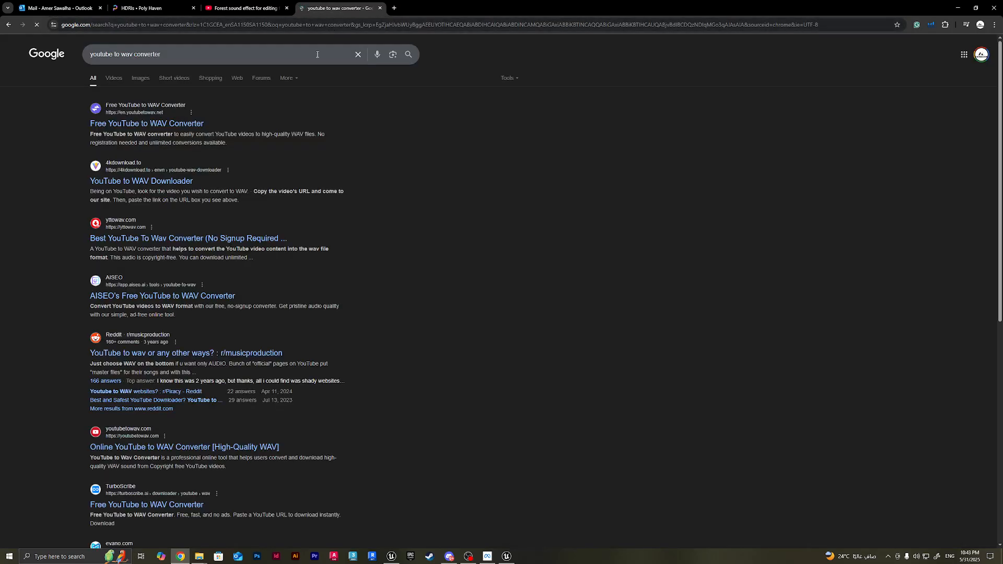
click(166, 125)
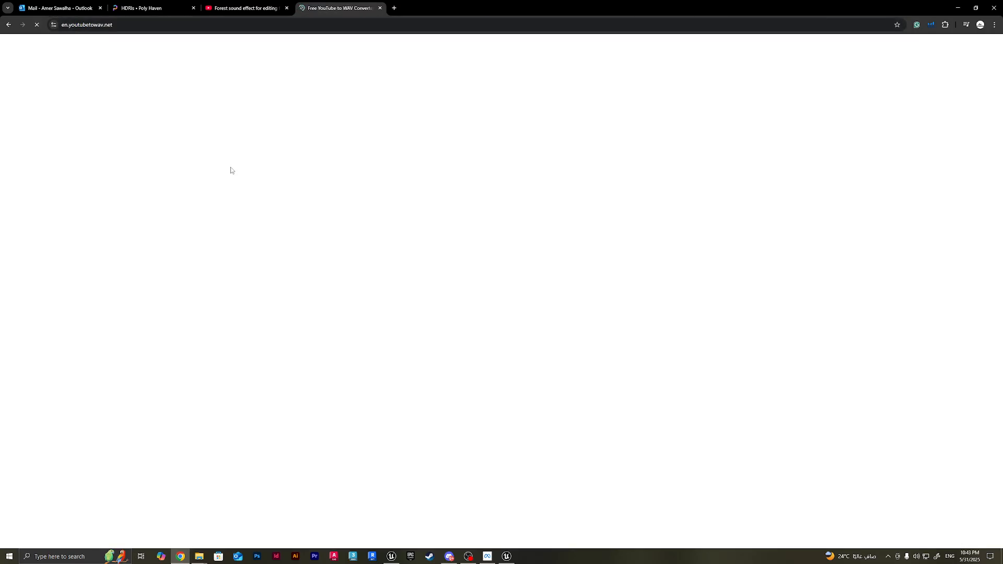
Step: Copy the forest sound video's YouTube link into the WAV converter and convert it
click(259, 13)
click(264, 26)
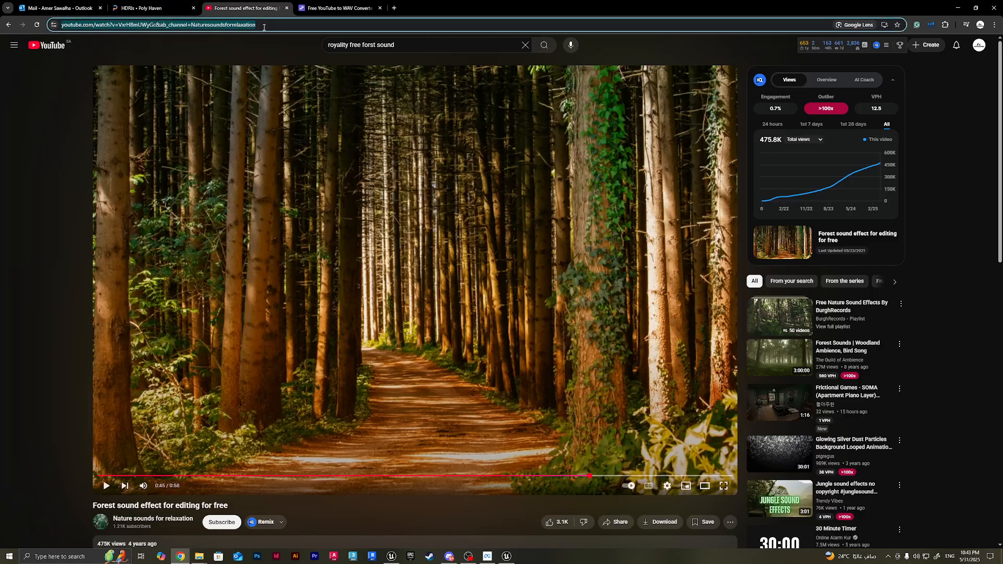
click(337, 8)
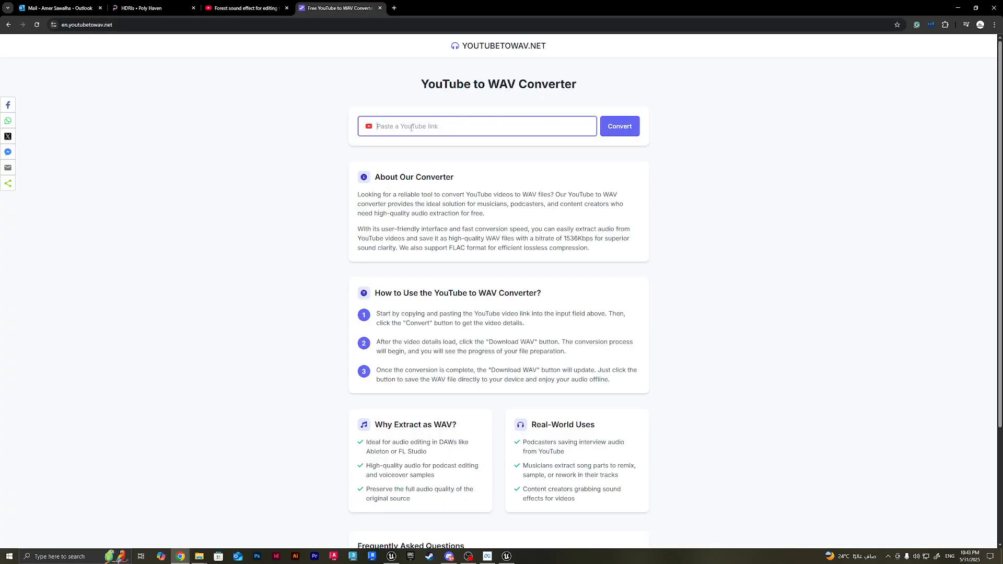
key(ctrl+v)
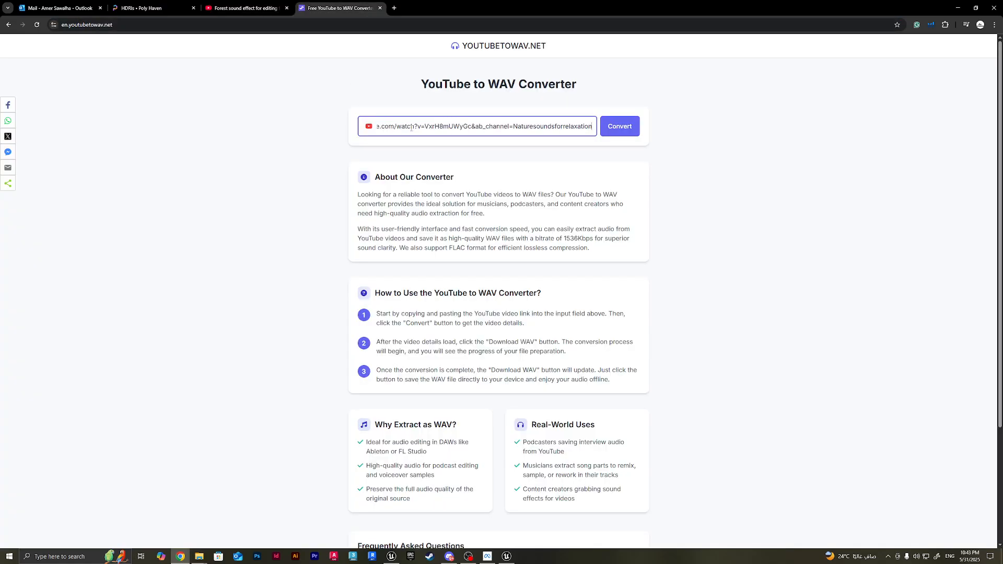
click(639, 129)
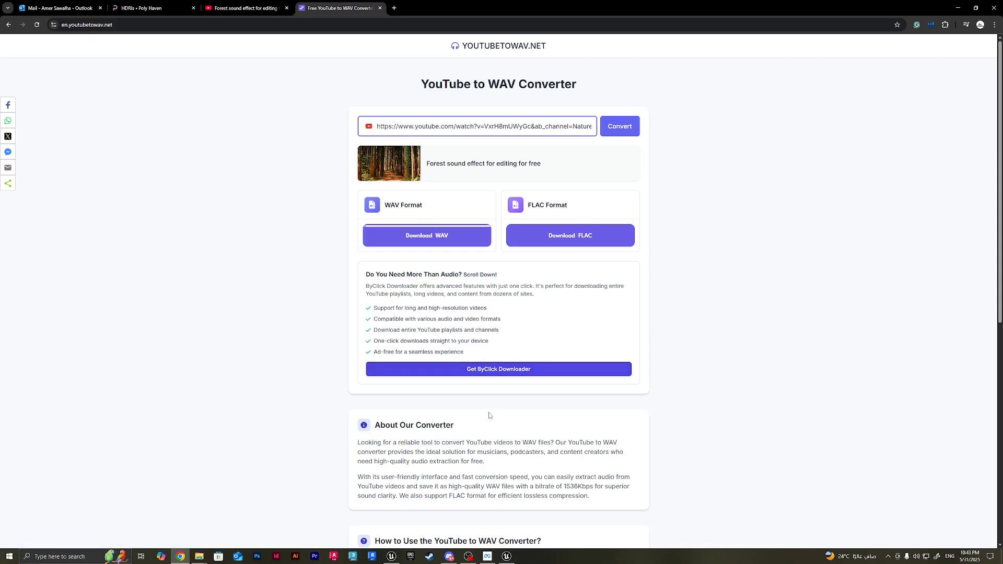
scroll(497, 371, down, 2)
scroll(495, 371, up, 2)
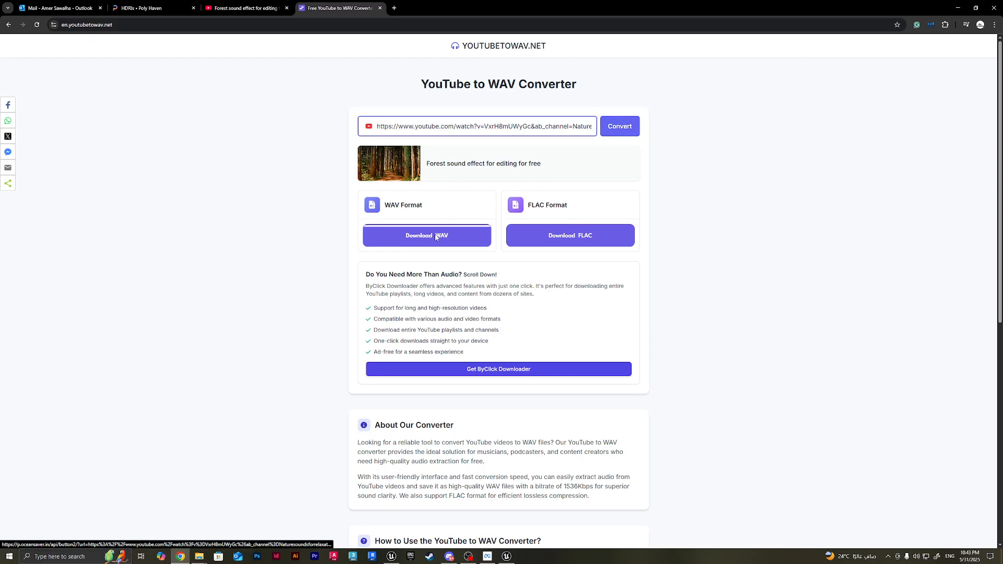
click(961, 24)
click(961, 24)
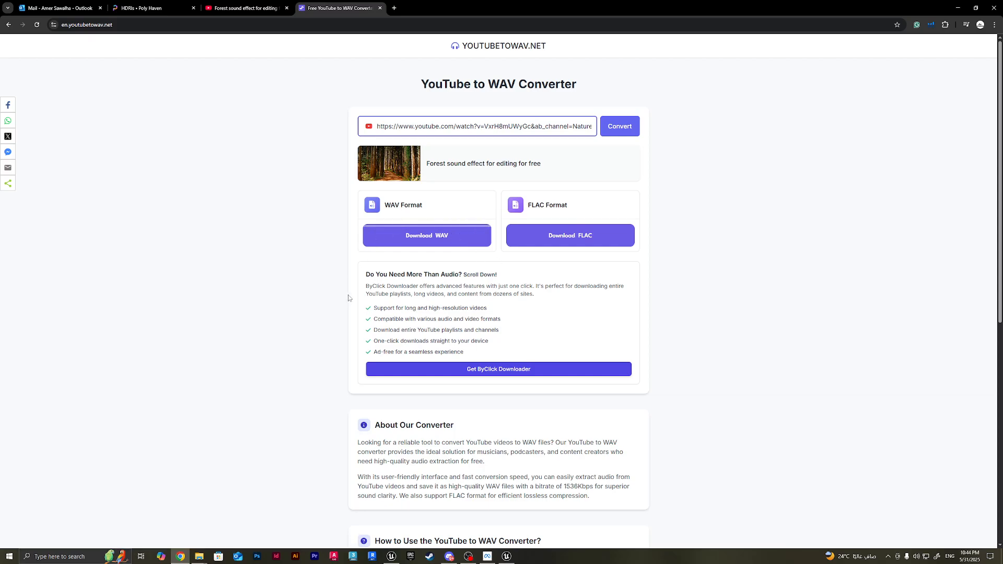
Step: Look at the ByClick Downloader site, return to the WAV converter and review its usage instructions
click(509, 370)
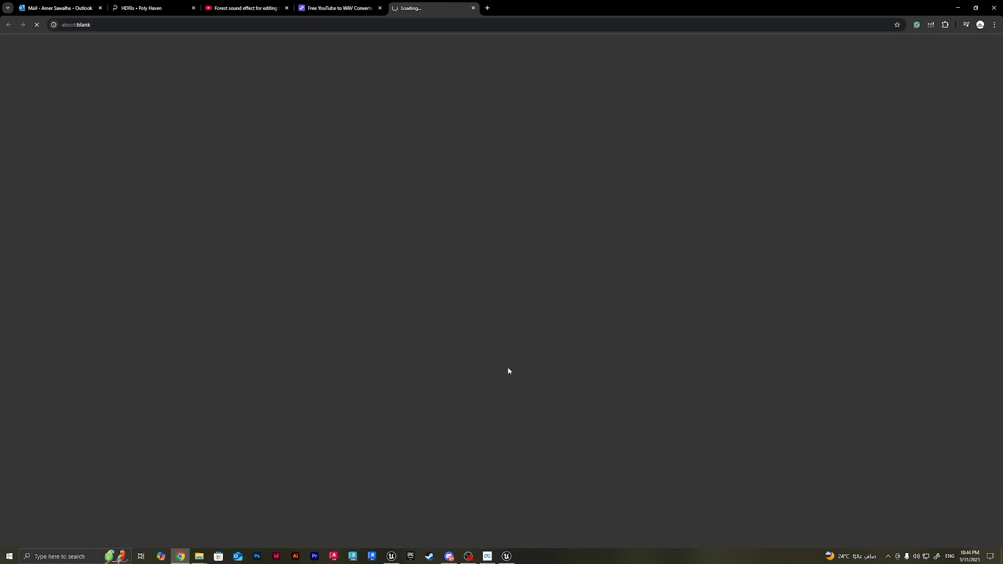
click(345, 7)
click(412, 6)
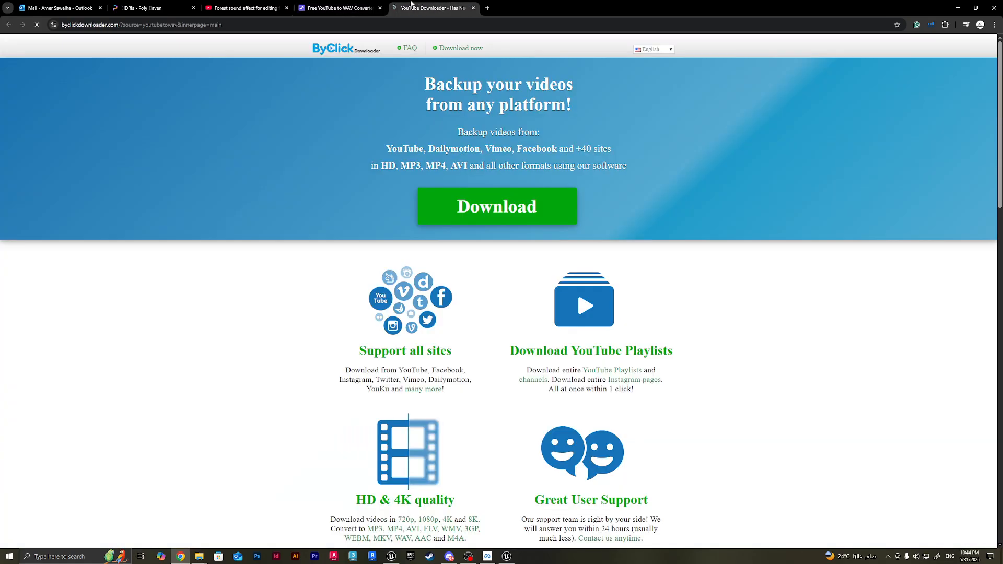
click(341, 5)
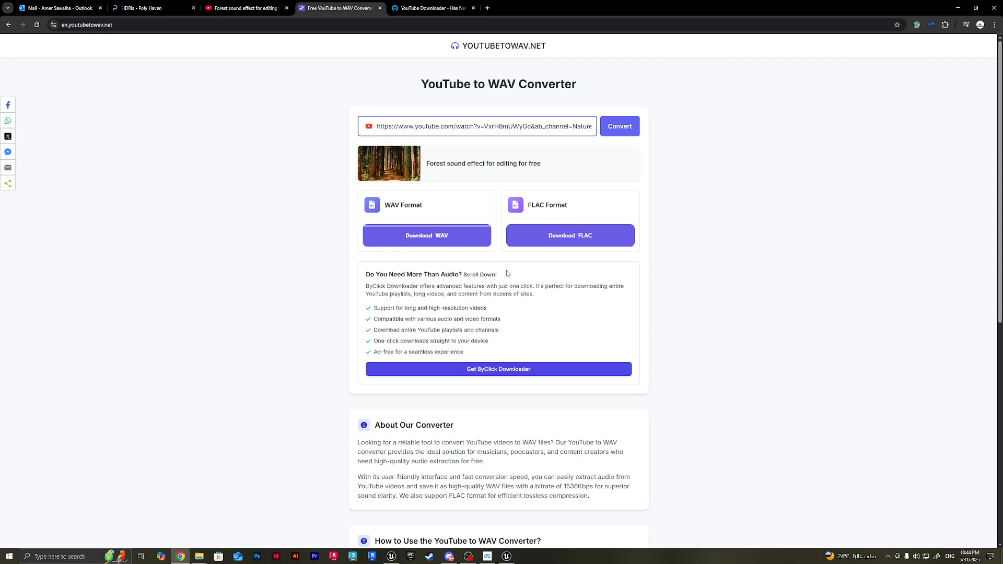
scroll(496, 274, down, 2)
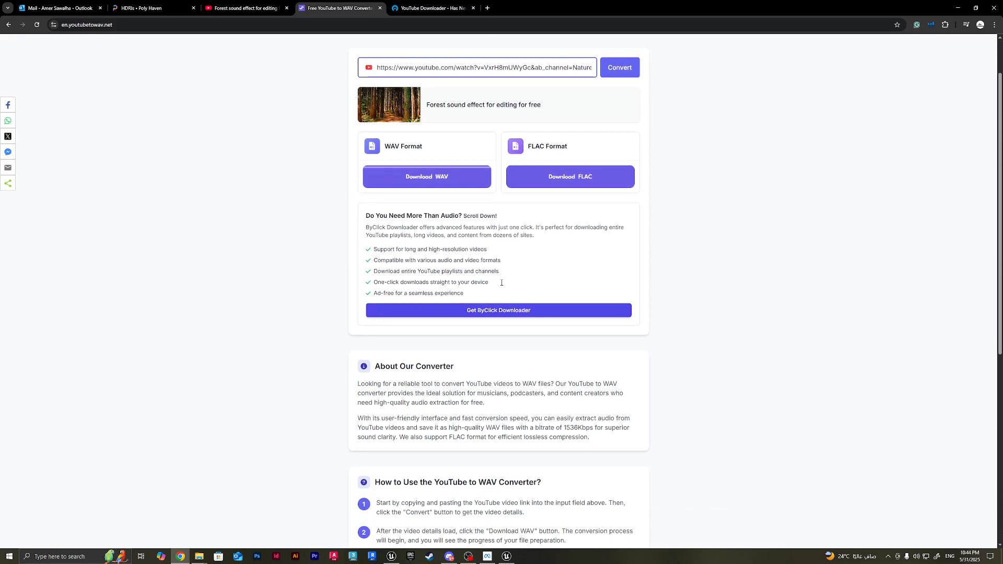
scroll(468, 218, down, 6)
scroll(473, 235, up, 7)
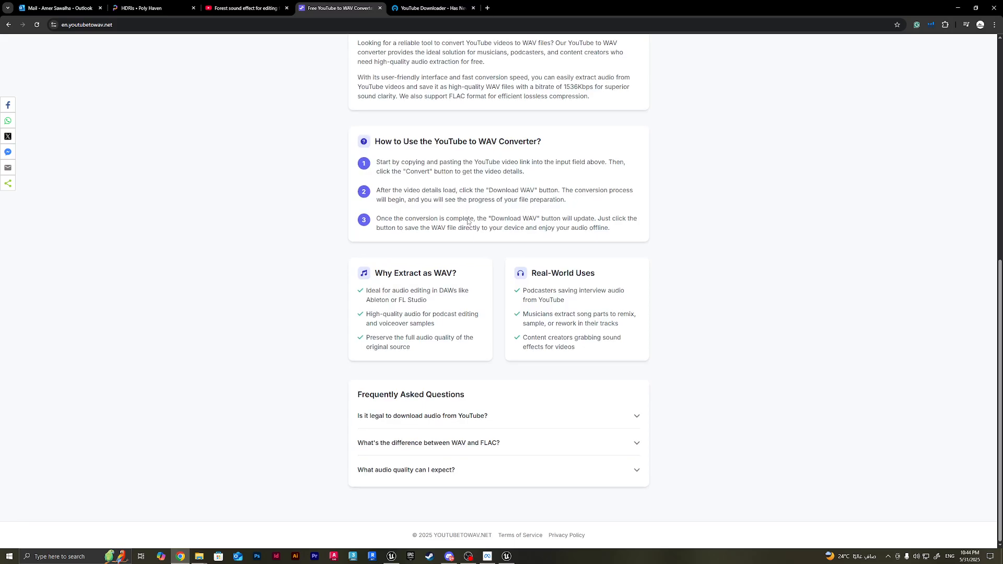
scroll(472, 235, up, 1)
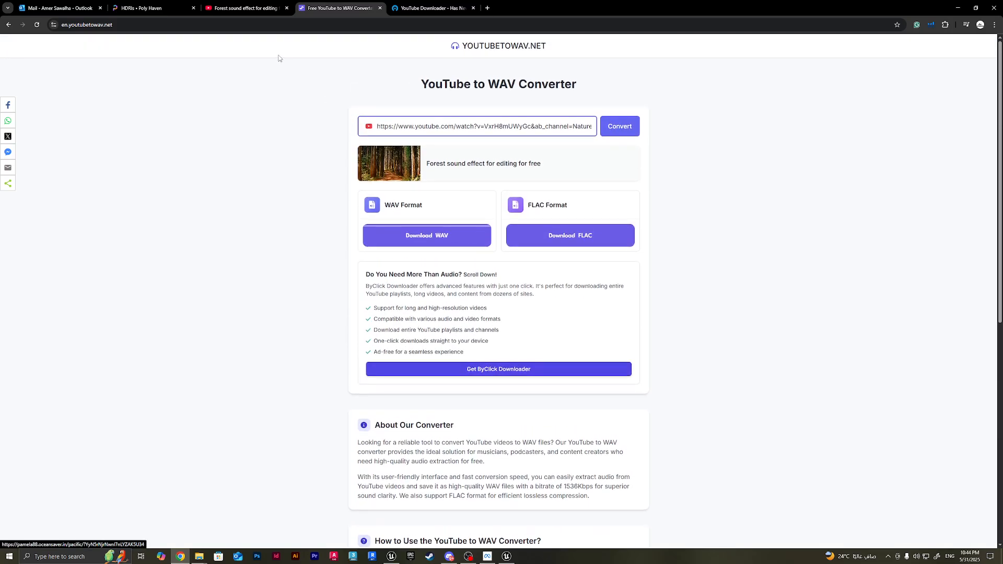
Step: Download the forest sound as a WAV file and dismiss the blocked pop-up notice
click(421, 237)
click(866, 25)
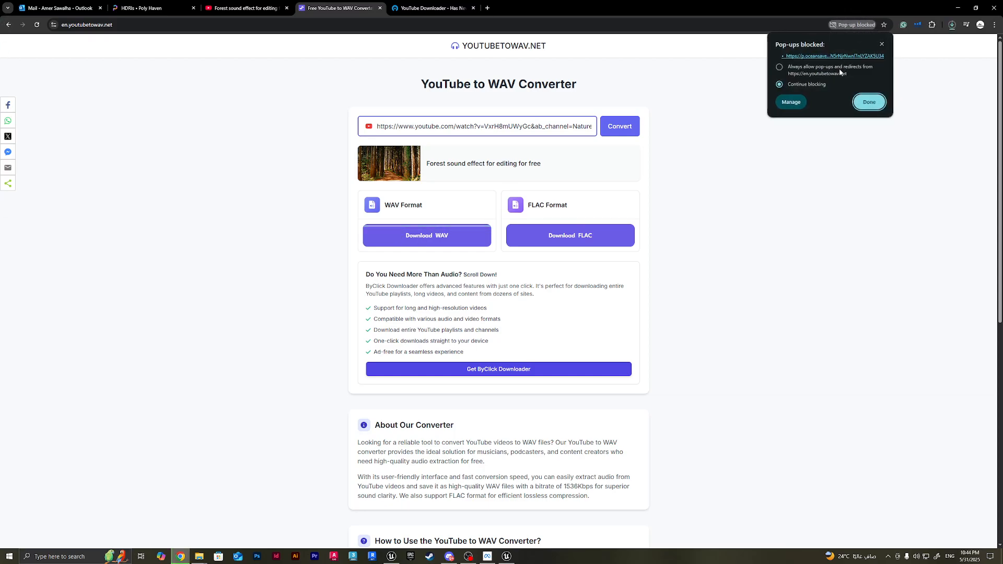
click(924, 148)
Step: Show the downloaded "Forest sound effect for editing for free.wav" in its folder and return to Unreal Editor
click(951, 24)
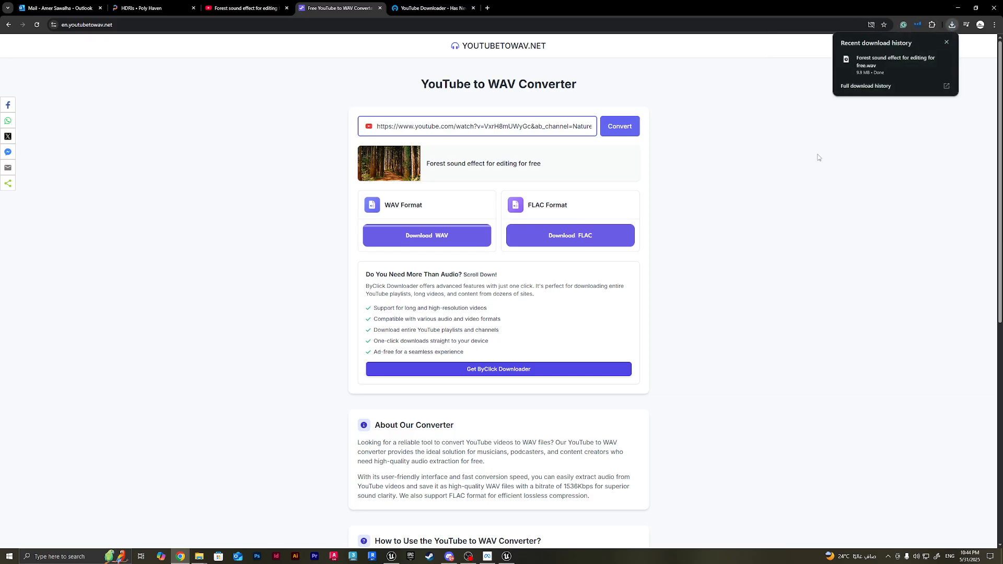
click(712, 262)
click(952, 25)
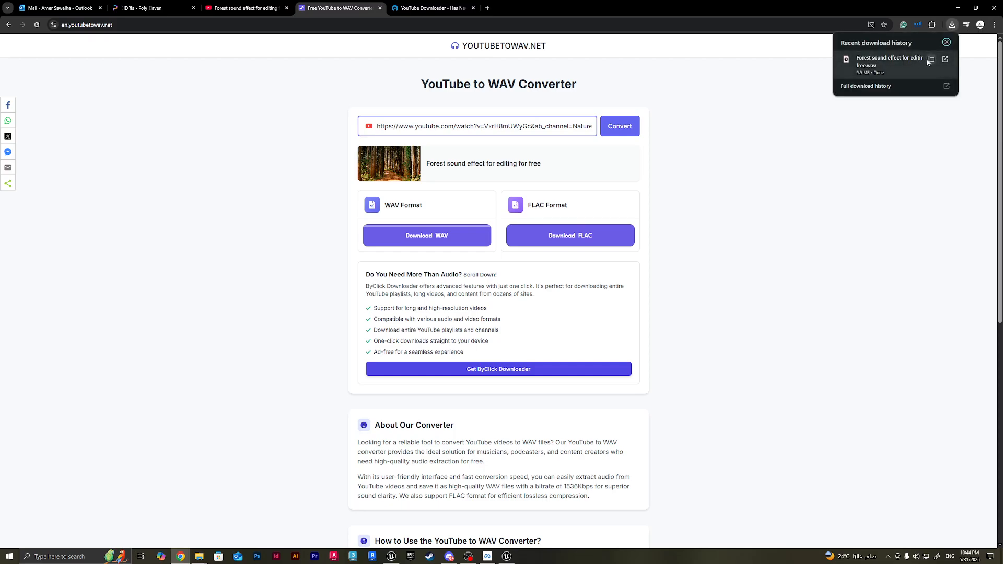
mouse_move(934, 53)
click(931, 59)
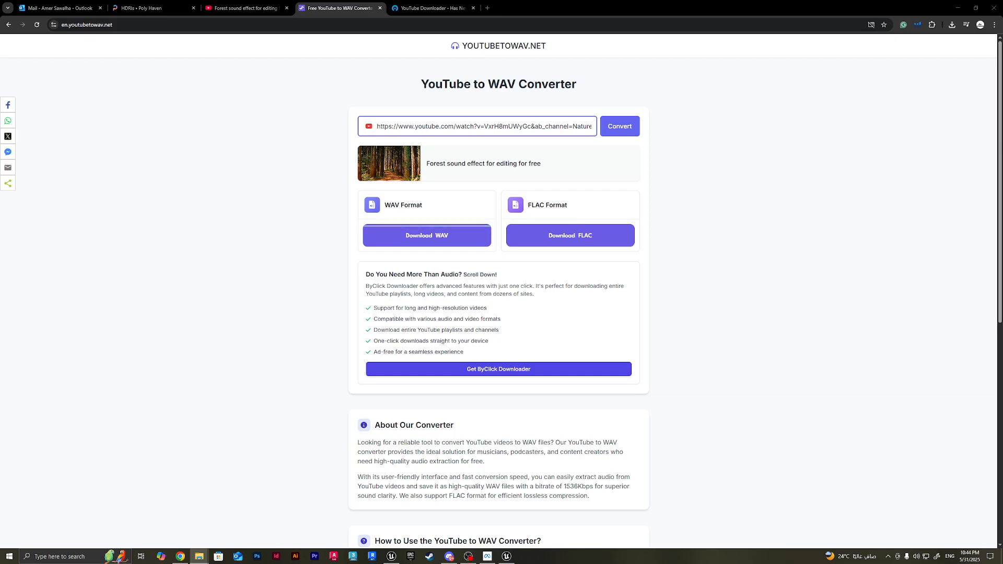
click(958, 7)
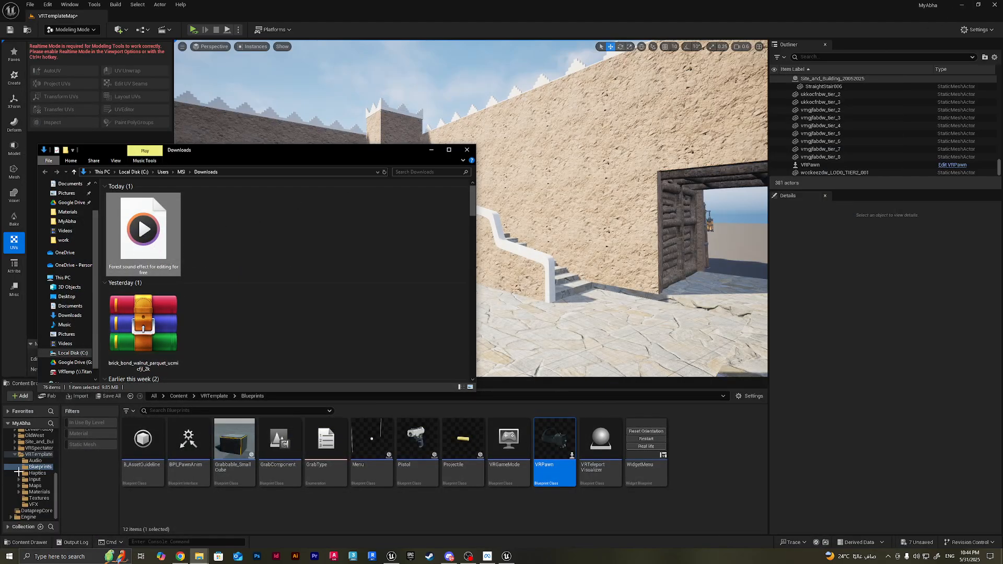
Step: Create a folder named Audios directly under the project's Content folder and open it
click(14, 455)
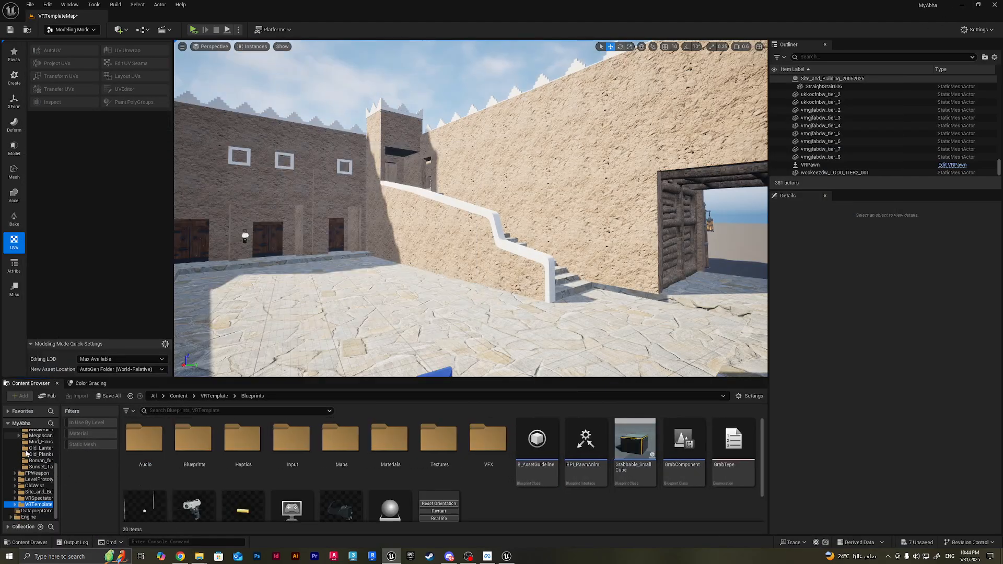
scroll(9, 466, up, 4)
click(15, 458)
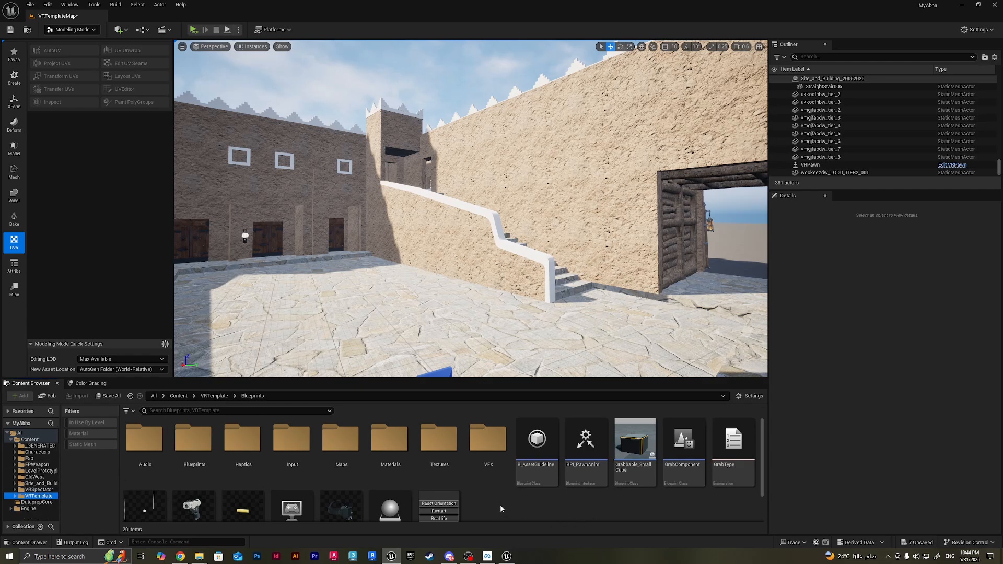
right_click(521, 503)
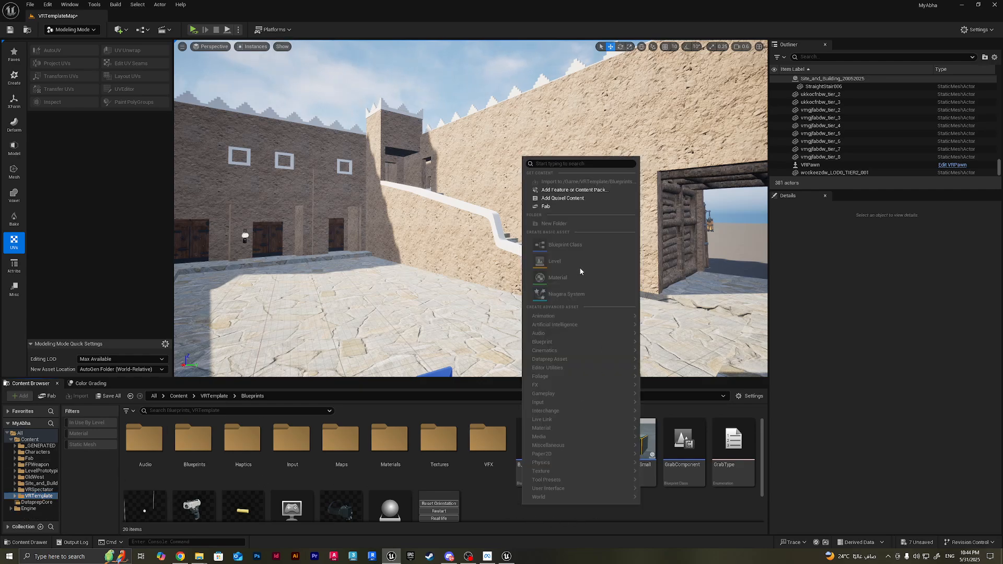
click(486, 501)
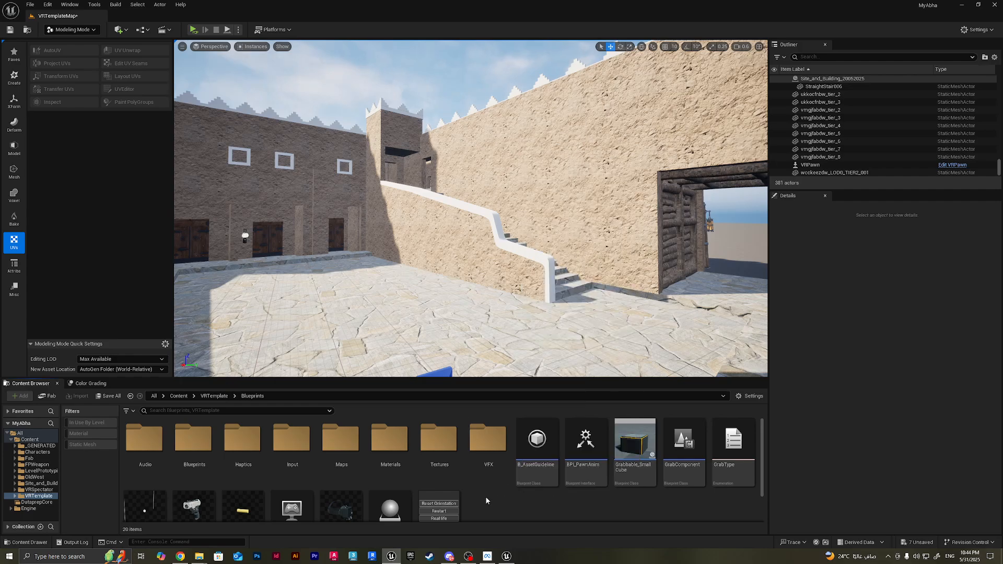
click(30, 439)
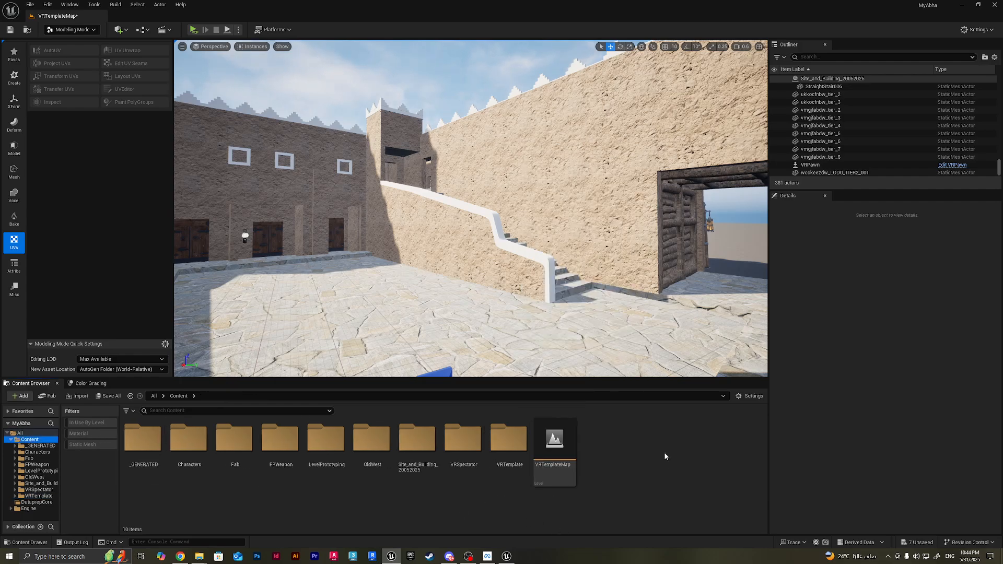
right_click(665, 457)
click(720, 174)
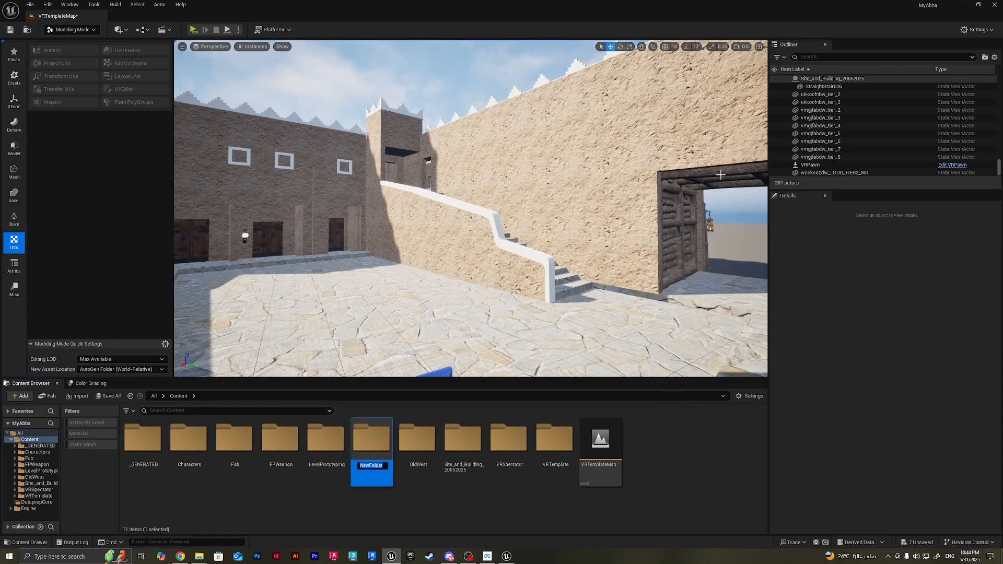
text(Audios)
key(Return)
double_click(196, 455)
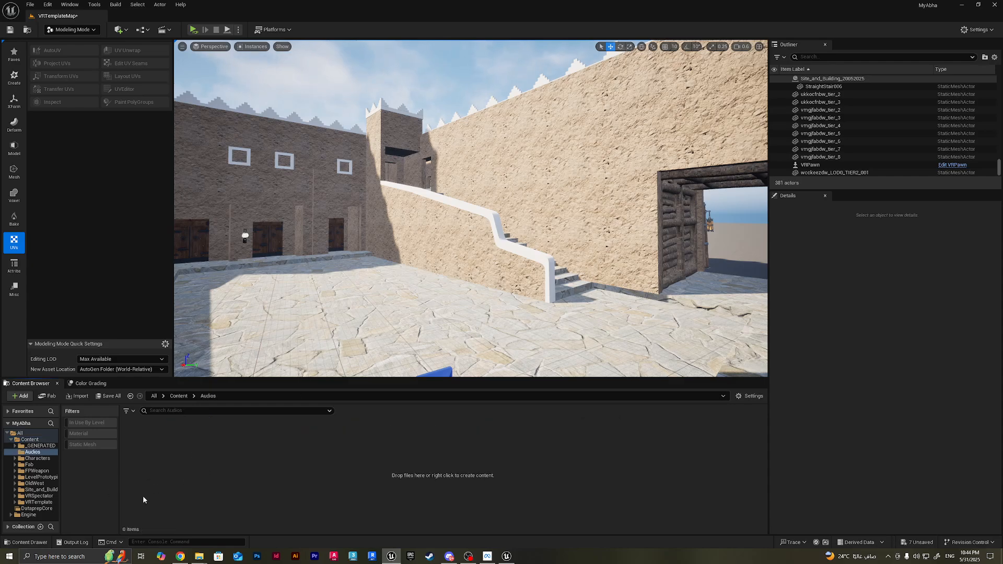
Step: Import "Forest sound effect for editing for free.wav" from the Downloads folder into the project's Audios folder
click(180, 556)
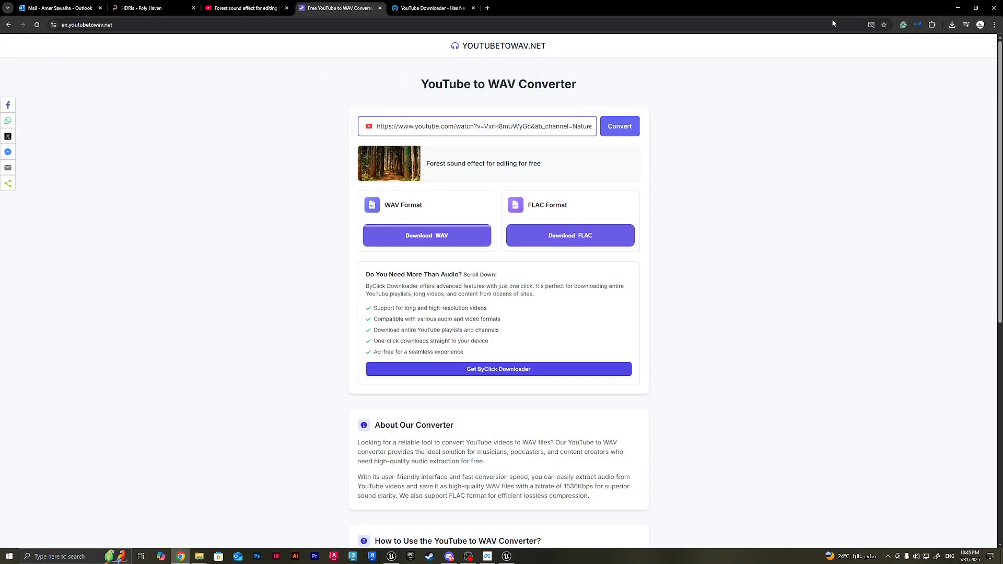
click(958, 8)
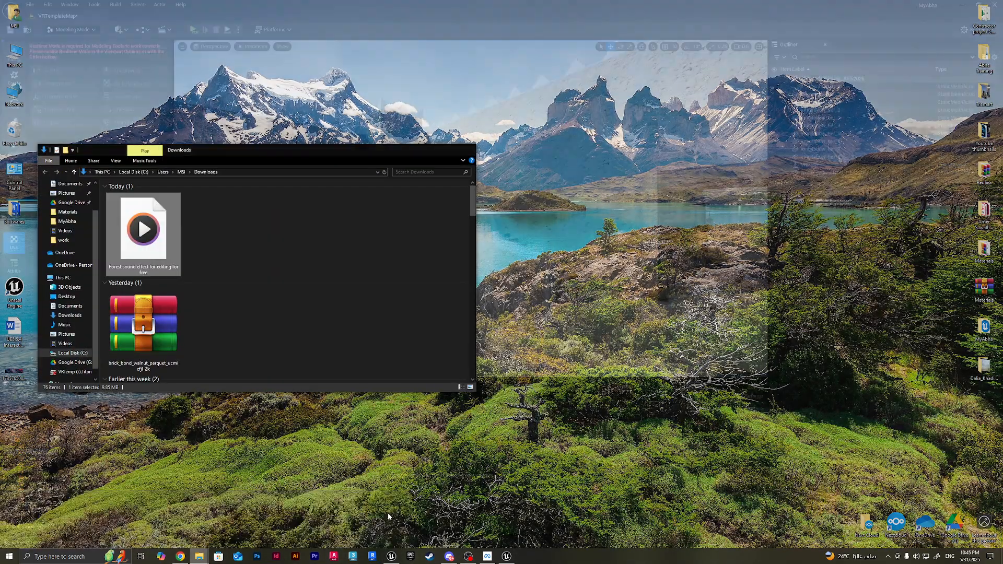
click(387, 512)
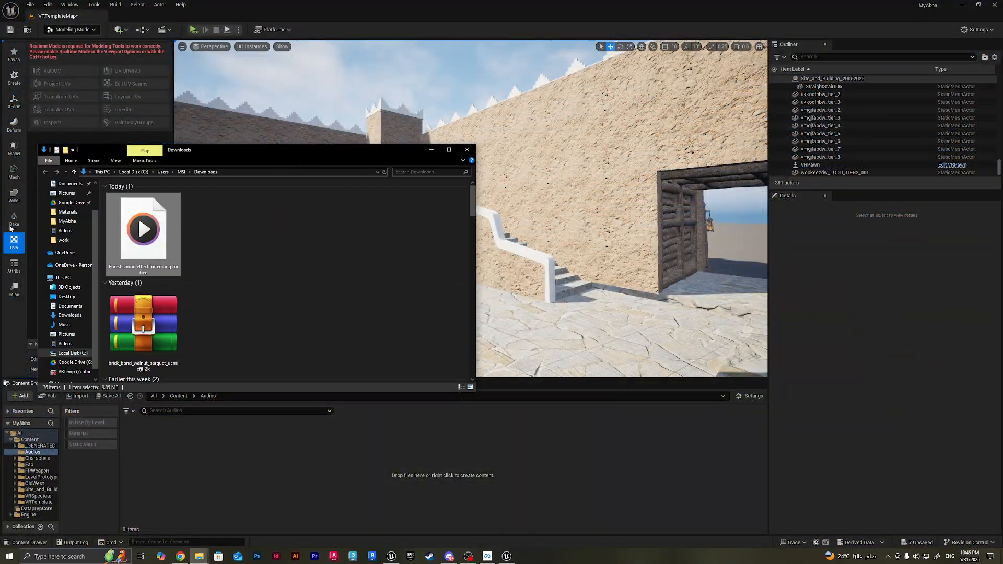
drag(302, 164, 0, 180)
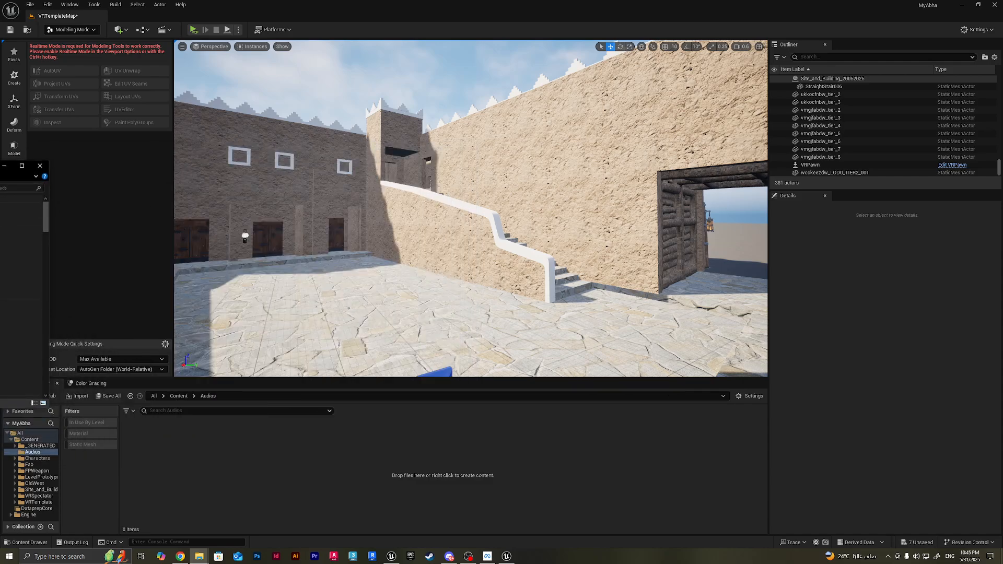
drag(0, 250, 232, 453)
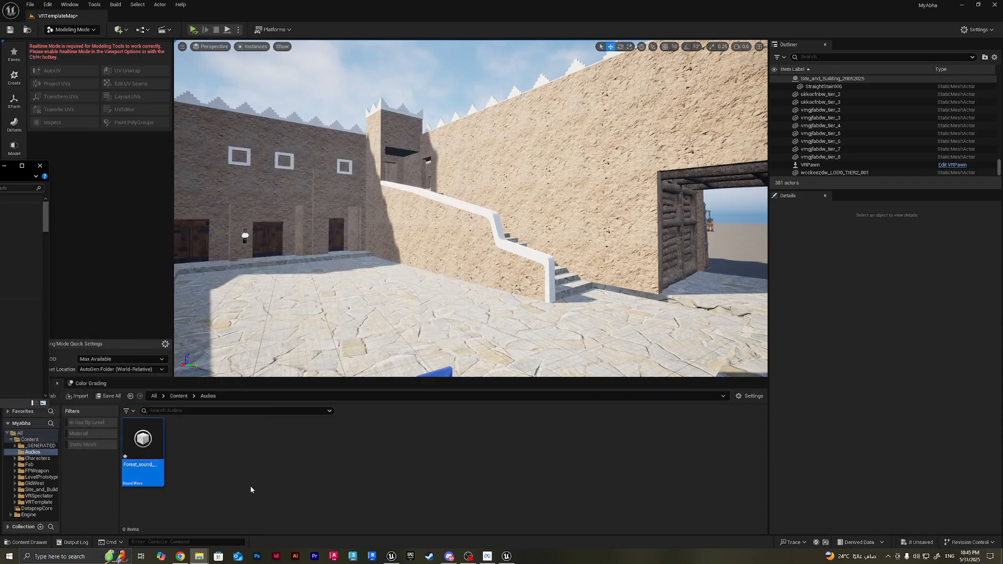
Step: Create a sound cue from the imported forest sound wave and place it in the courtyard of the level
right_click(145, 481)
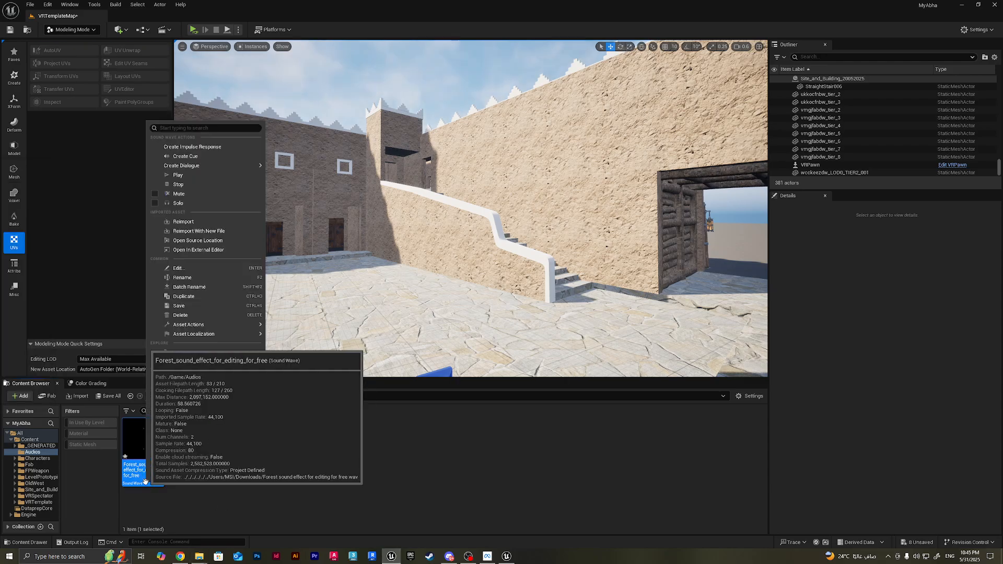
click(185, 156)
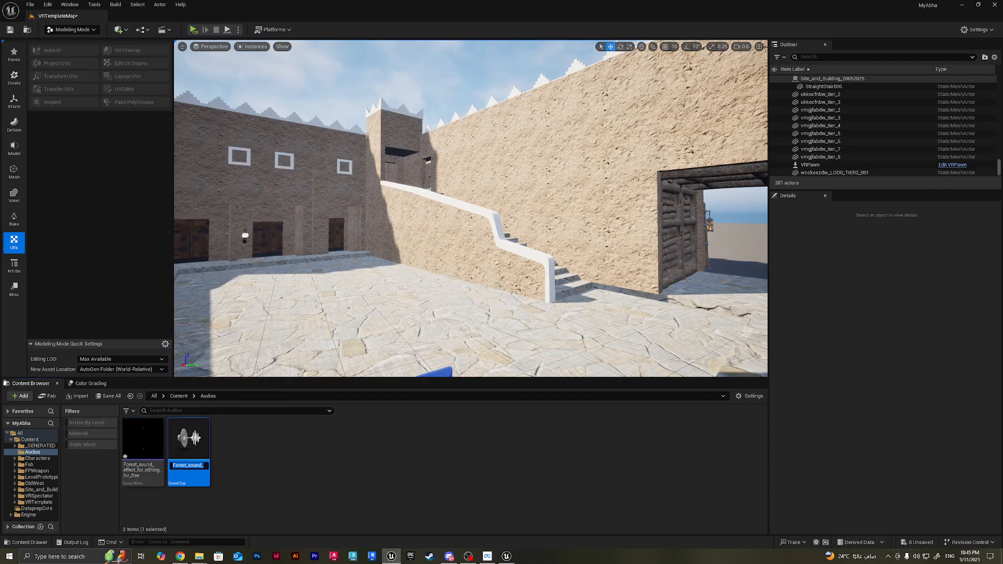
click(198, 455)
drag(197, 449, 362, 246)
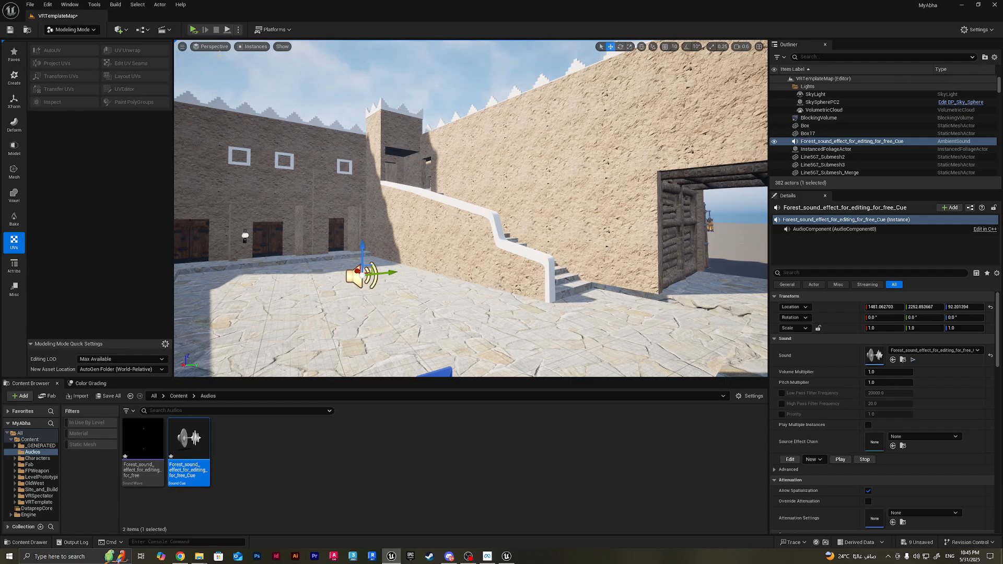
Step: Set the forest ambient sound's Volume Multiplier to 5.0, running the VR preview before and after the change
click(193, 30)
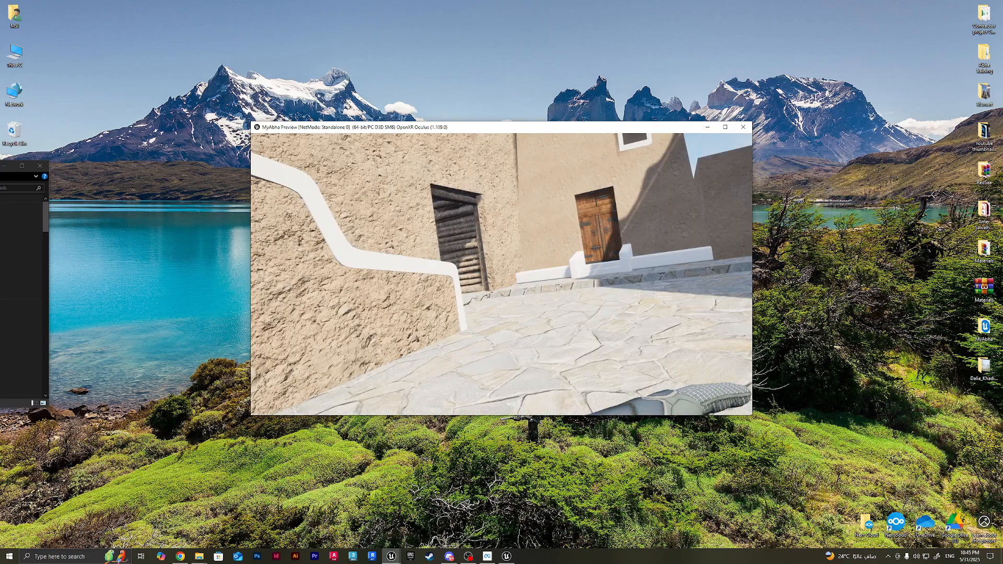
key(Escape)
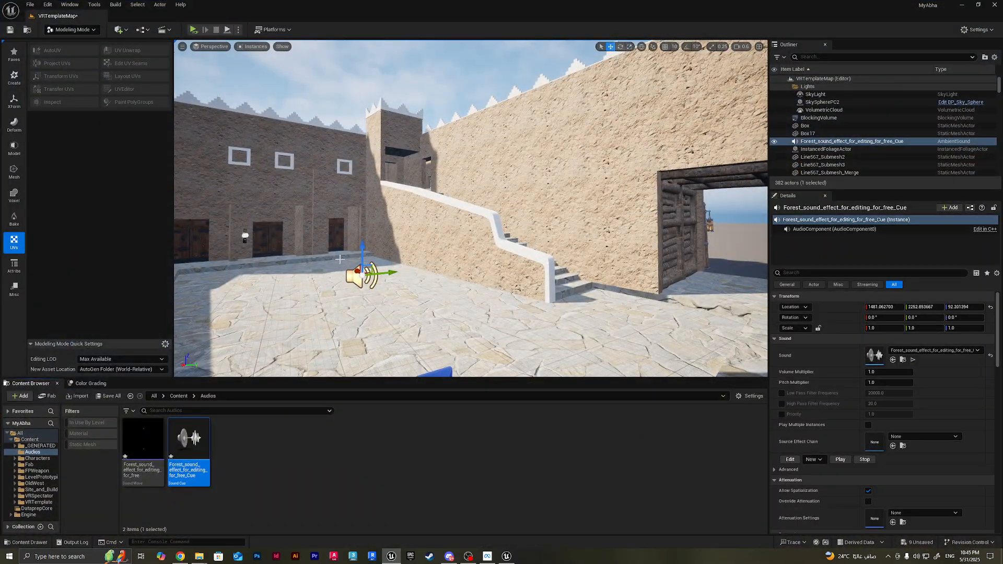
click(886, 374)
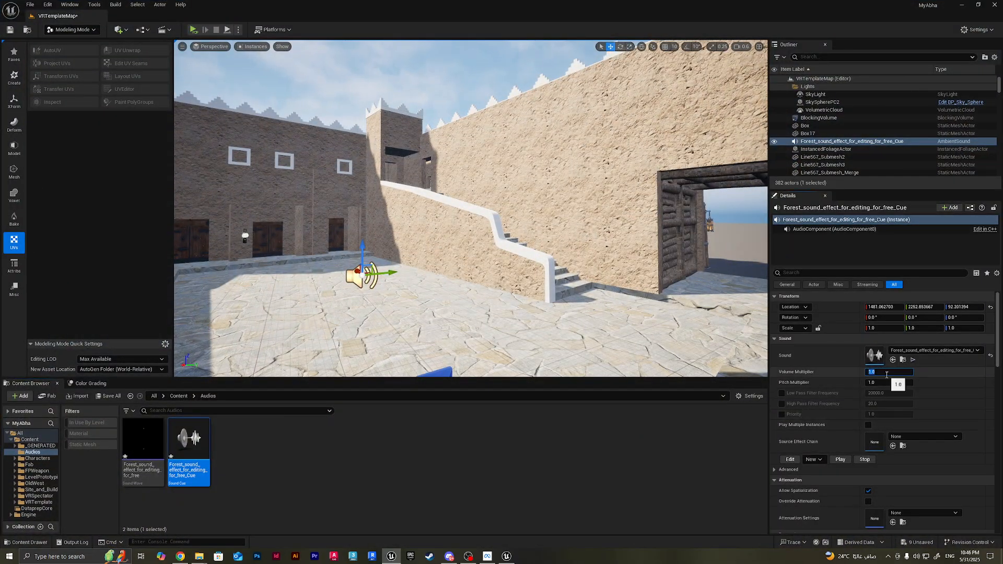
key(Return)
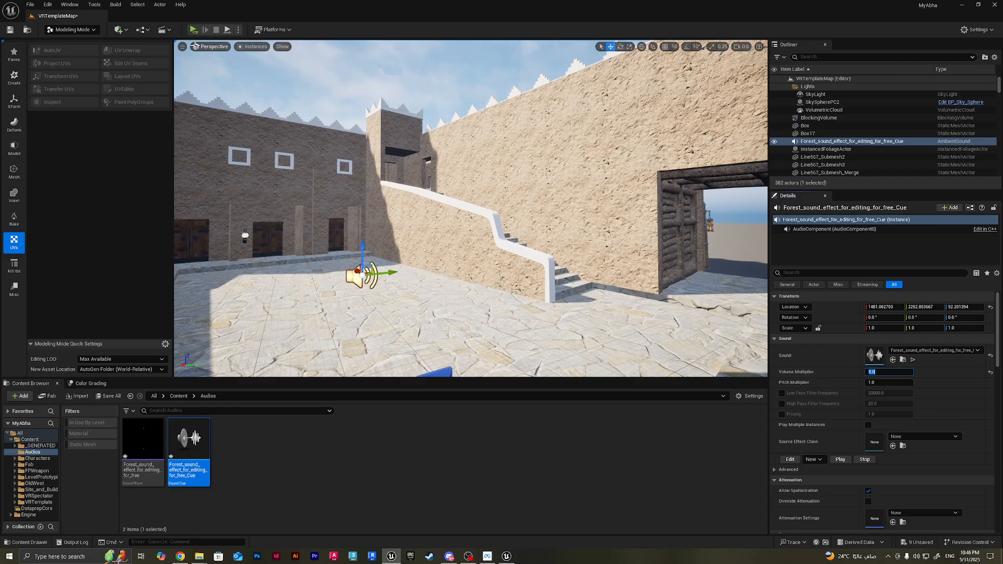
click(193, 30)
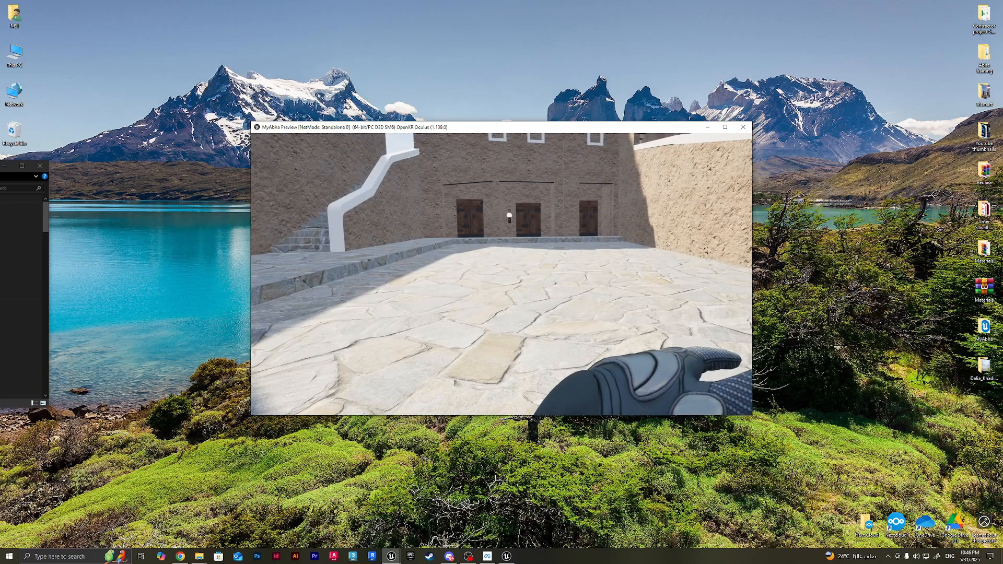
key(Escape)
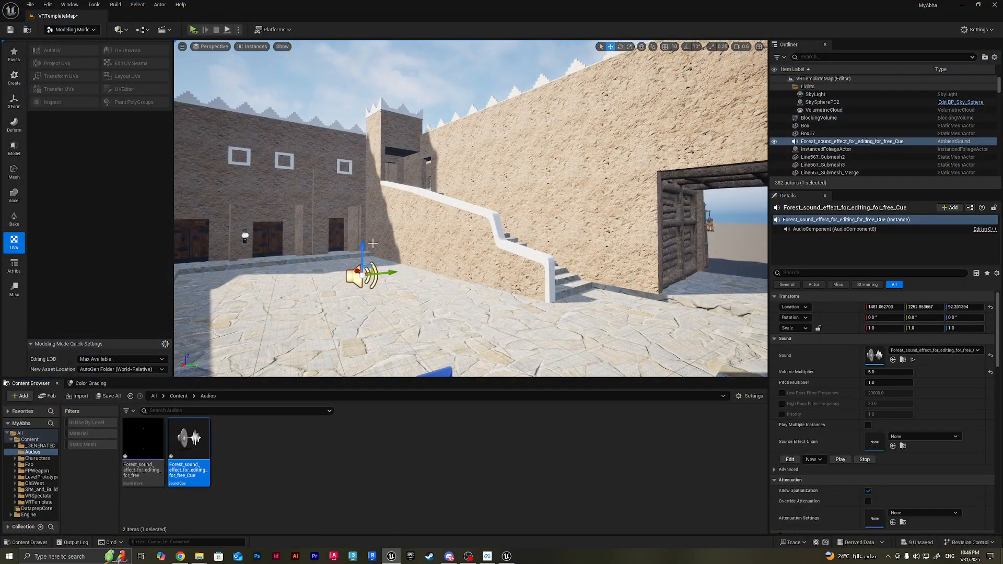
Step: Enable Override Attenuation on the forest ambient sound in the courtyard
right_drag(434, 296, 404, 300)
key(s)
key(w)
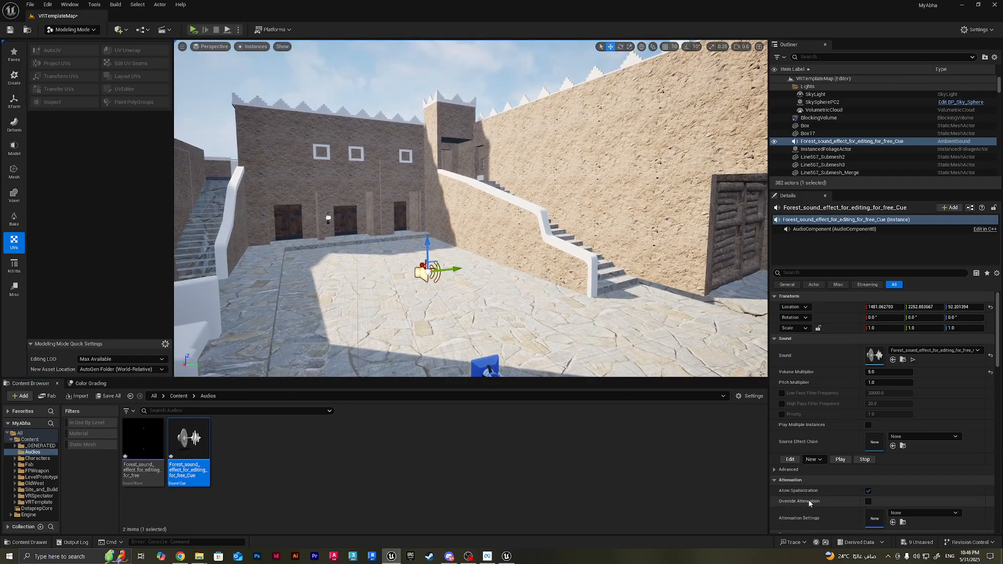
scroll(867, 491, down, 1)
click(868, 477)
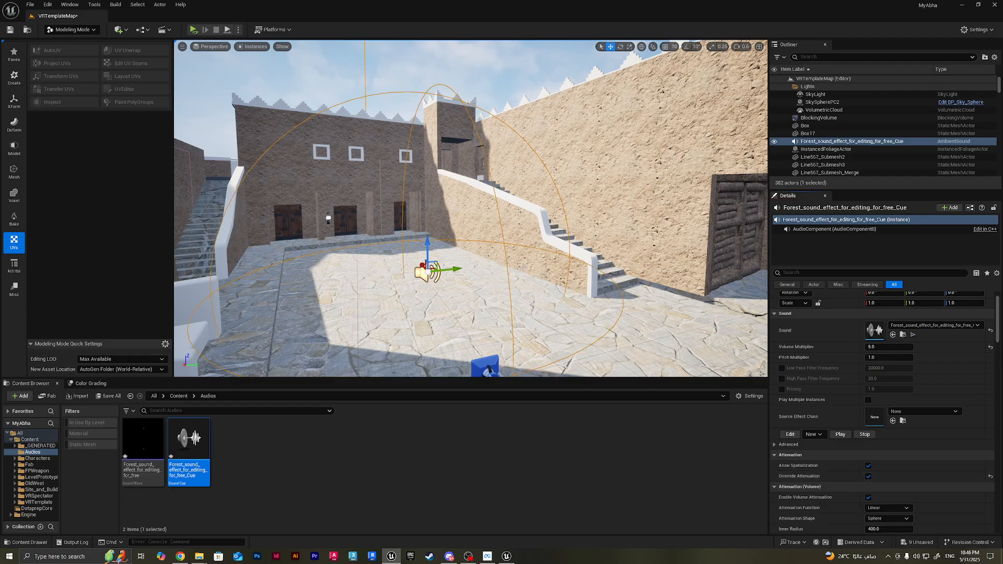
Step: Adjust the sound's attenuation sphere to an inner radius of about 902 and a falloff distance of about 2224
right_drag(578, 311, 572, 317)
scroll(841, 486, down, 4)
key(s)
right_drag(635, 335, 645, 317)
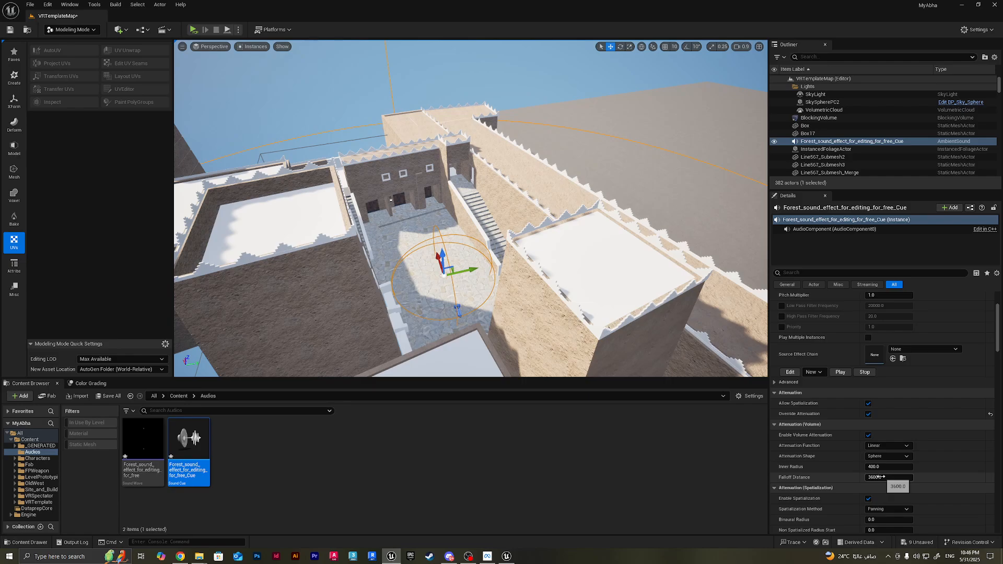
mouse_move(879, 466)
mouse_down()
mouse_move(920, 467)
mouse_move(872, 477)
mouse_move(882, 477)
mouse_up()
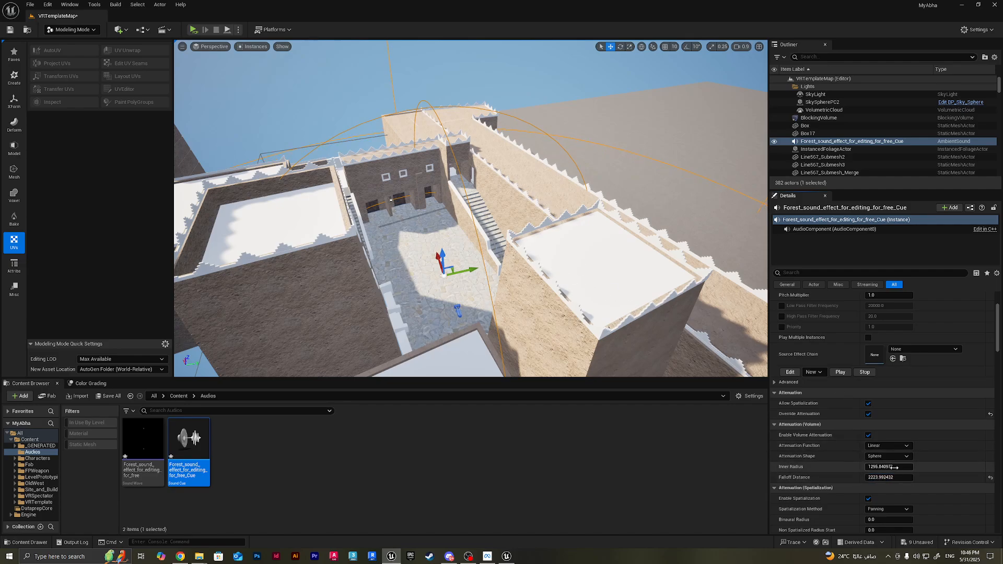
drag(888, 467, 873, 466)
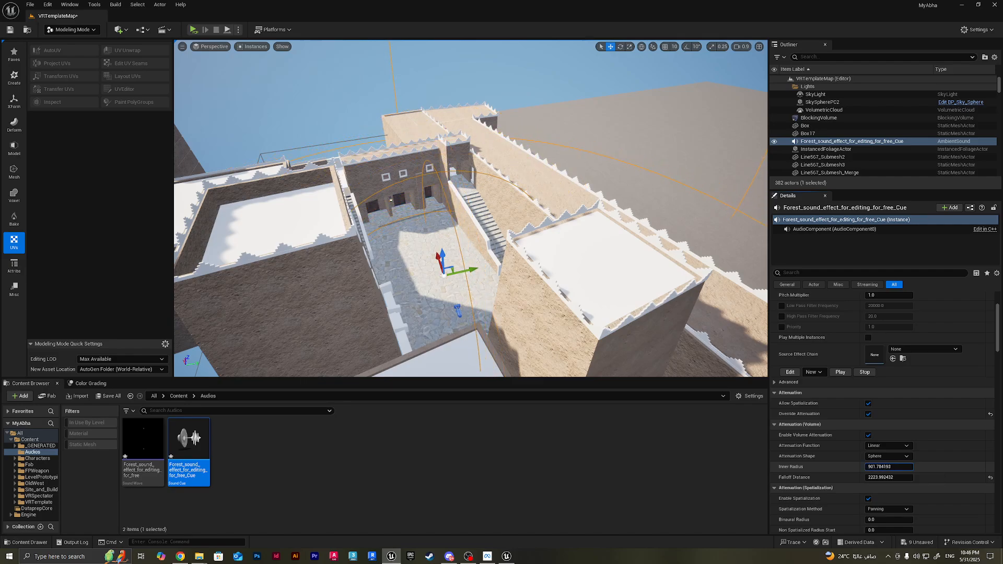
Step: Try the Box attenuation shape on the forest sound and switch it back to Sphere
click(888, 456)
click(882, 478)
key(f)
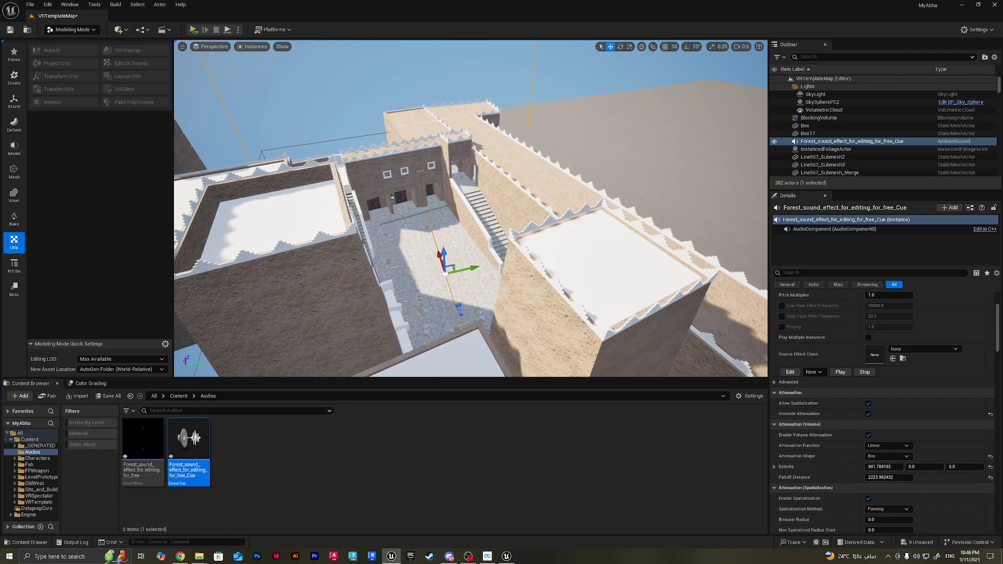
key(s)
right_drag(469, 213, 470, 214)
click(888, 456)
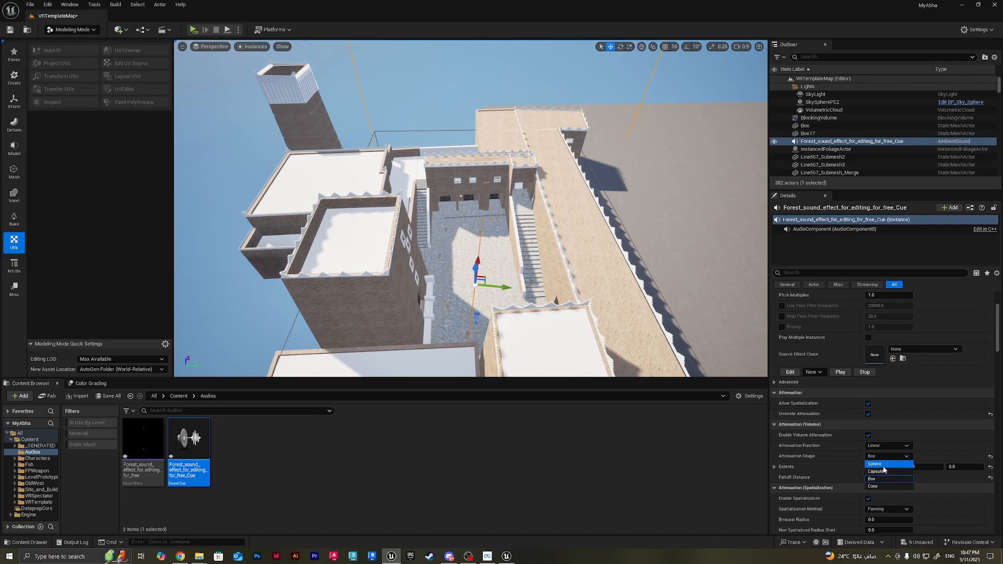
click(883, 466)
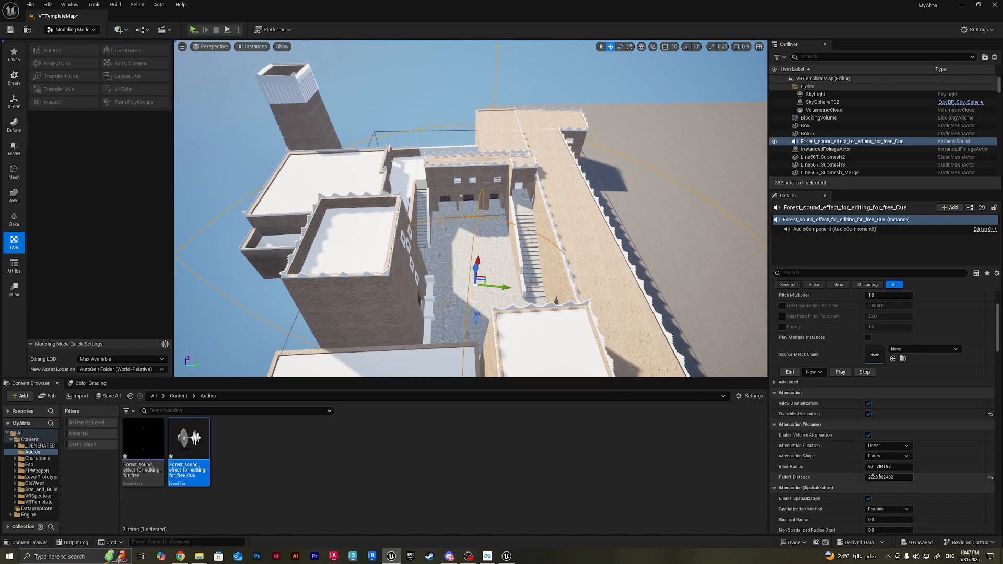
Step: Try an inner radius of 500 for the attenuation sphere and settle on 1000
click(878, 468)
text(500)
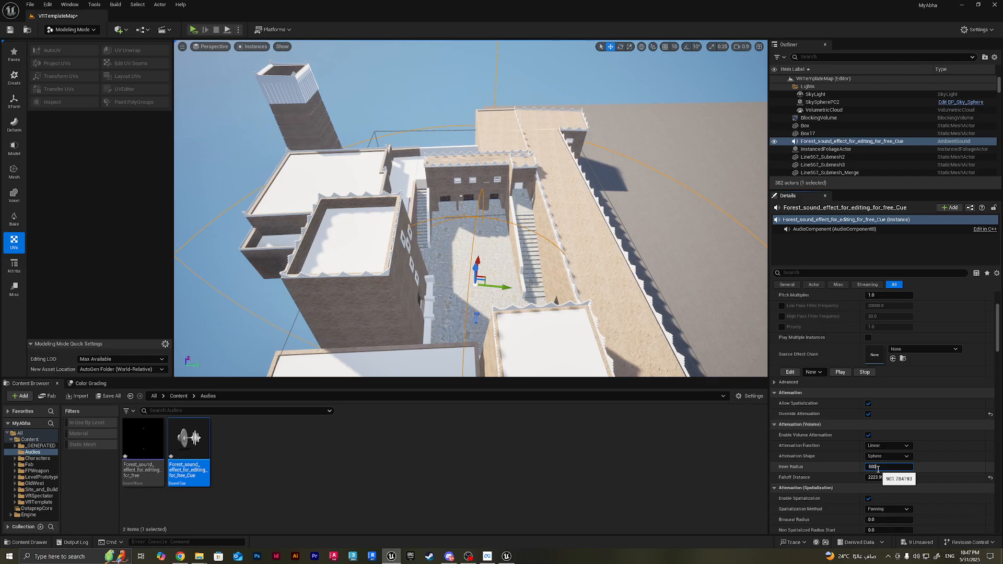
key(Return)
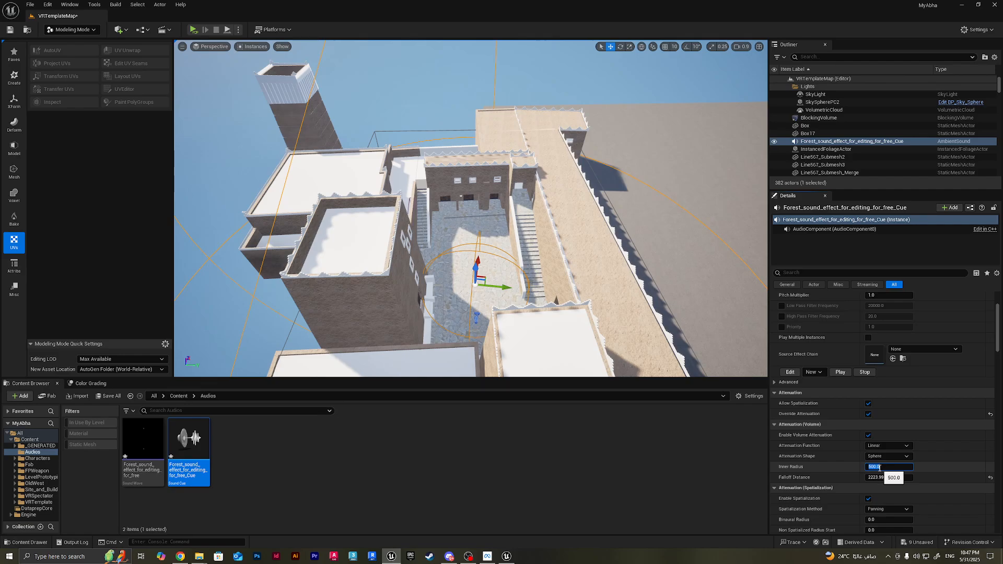
text(1000)
key(Return)
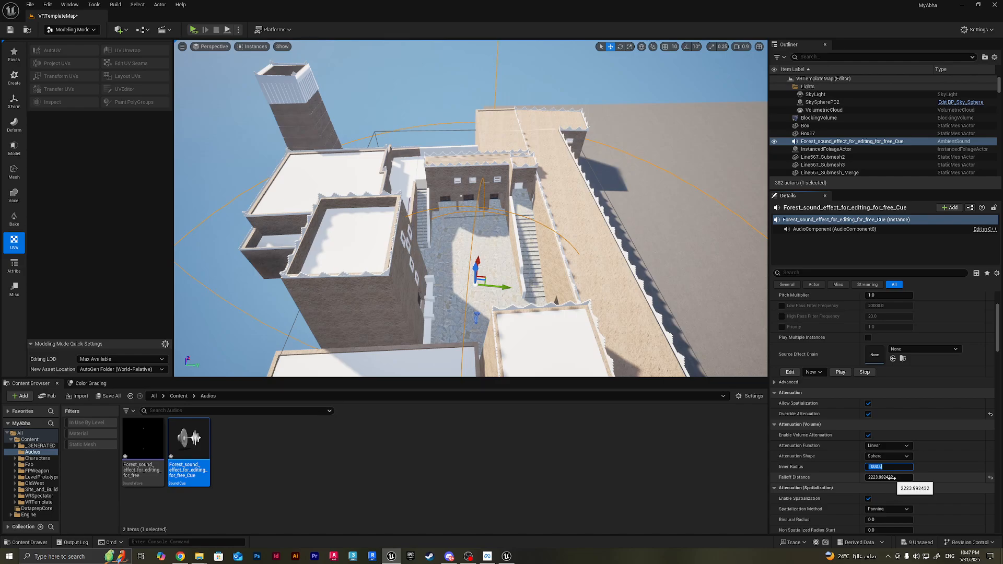
Step: Set the forest sound's attenuation falloff distance to 3600
click(891, 478)
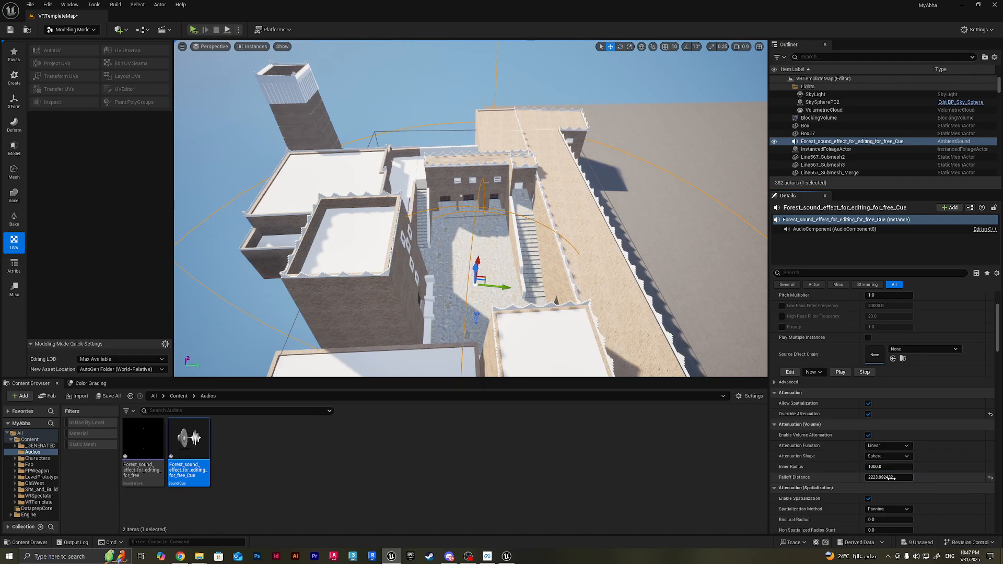
text(3600)
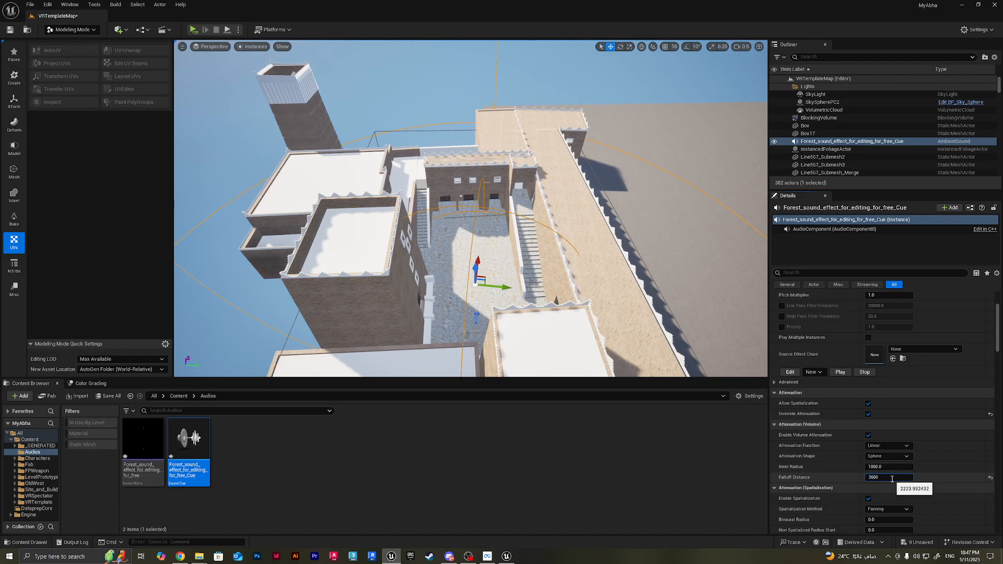
key(Return)
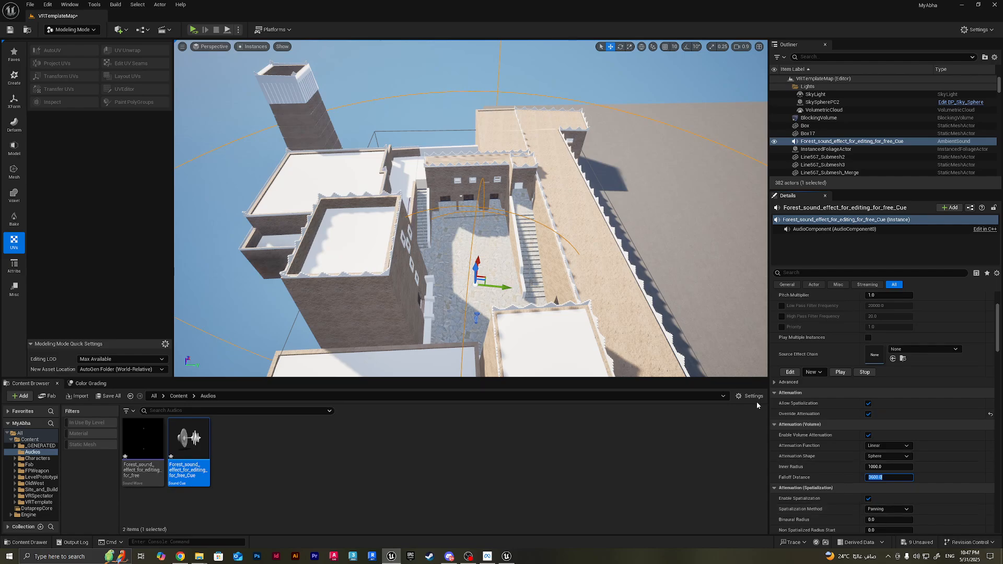
right_drag(602, 277, 575, 287)
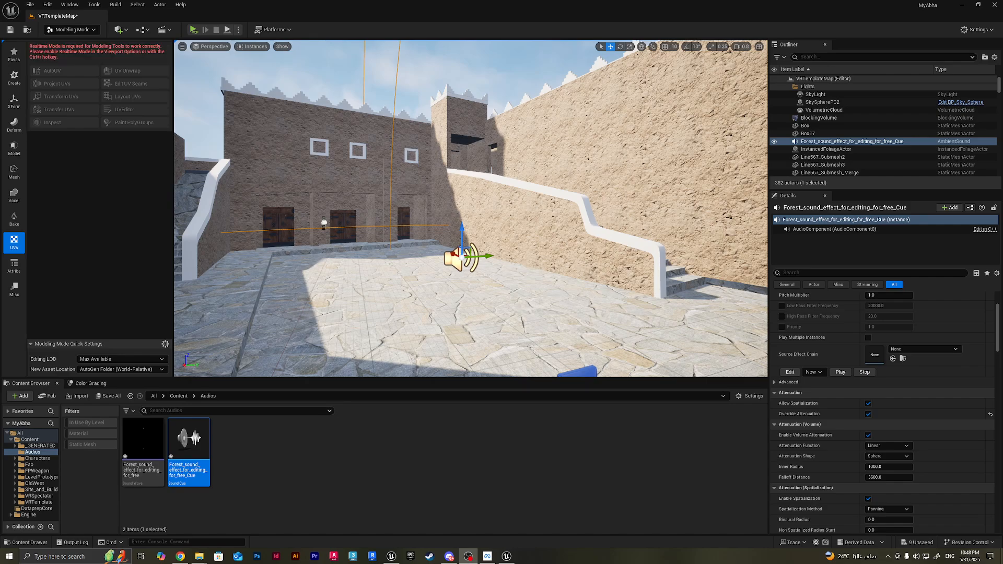
Step: Switch to Chrome and search YouTube for "royality free door opening sound sfx"
click(181, 556)
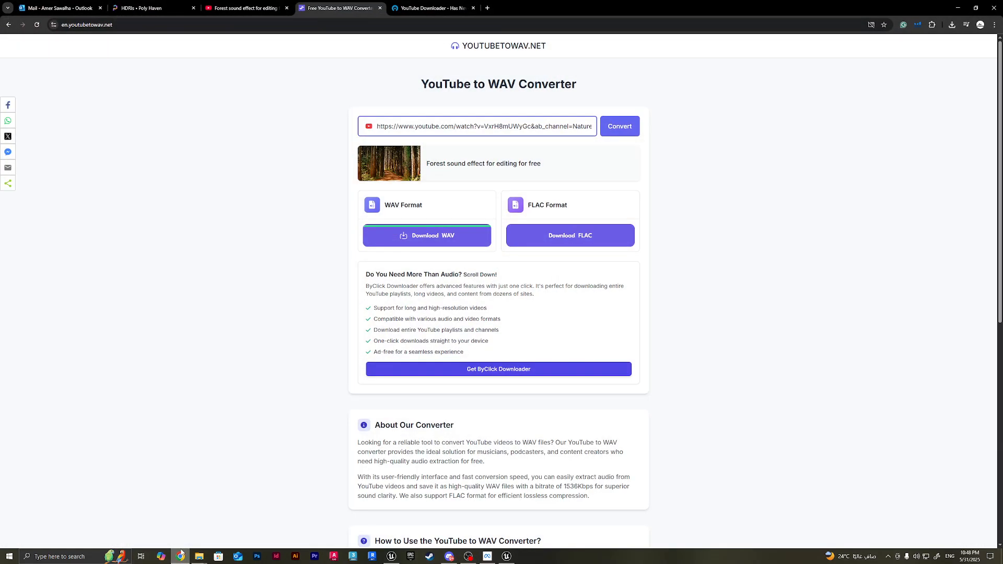
click(244, 8)
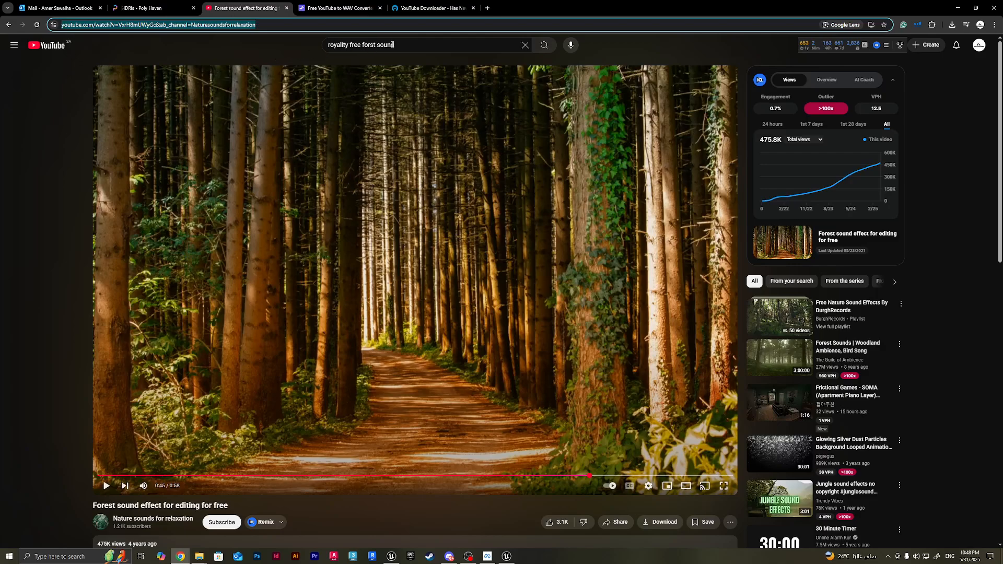
click(393, 44)
drag(392, 44, 363, 47)
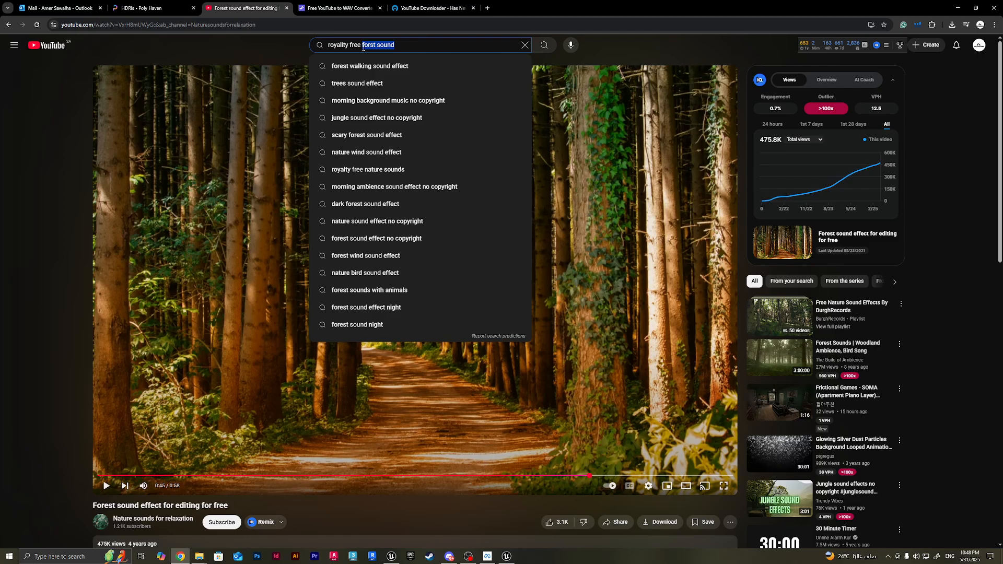
text(door op)
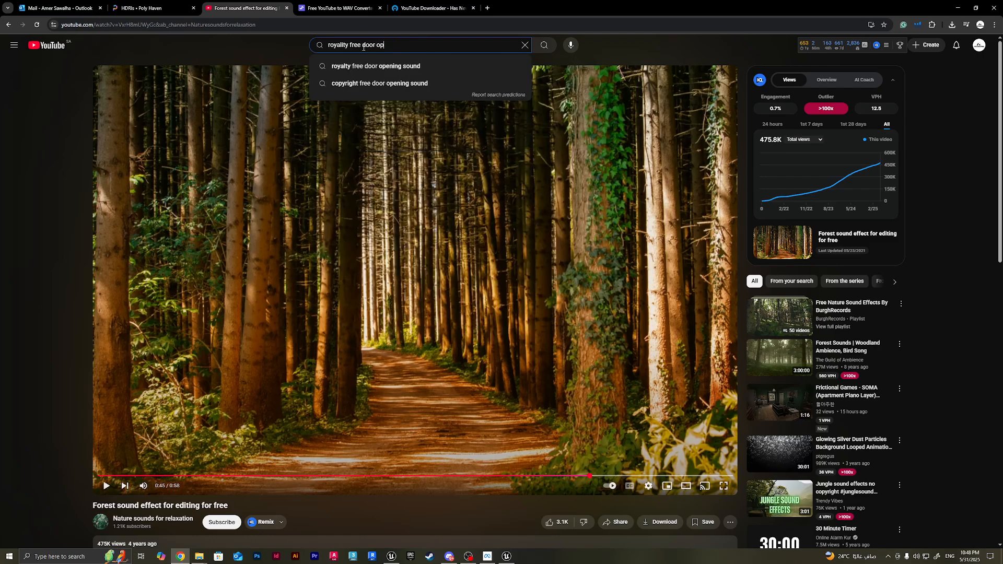
text(ening )
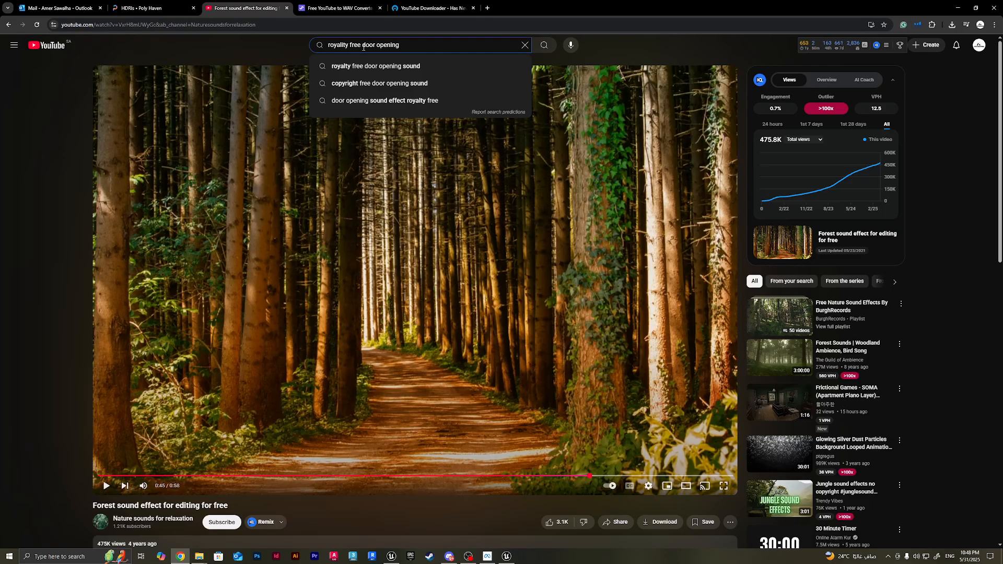
text(sound sfx)
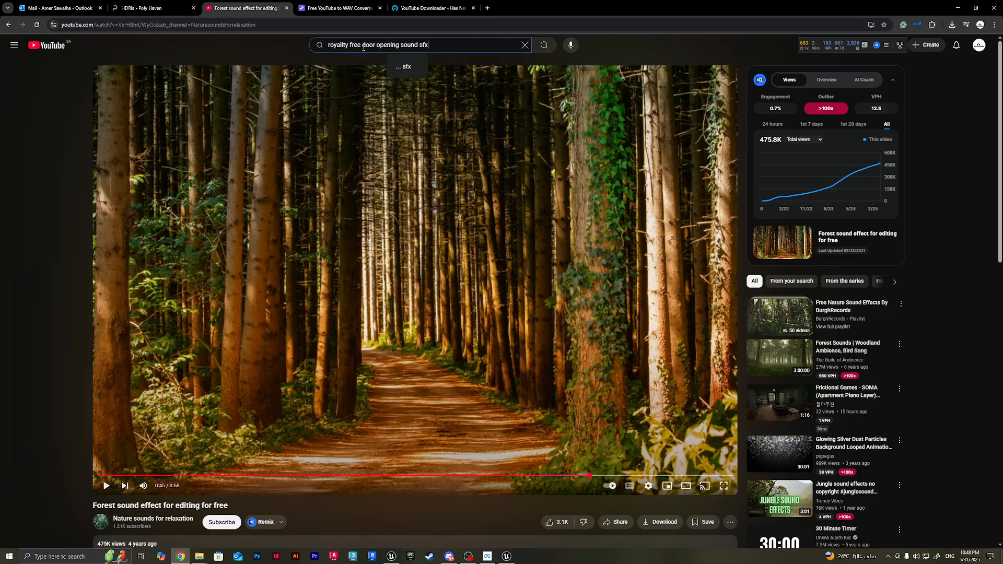
key(Return)
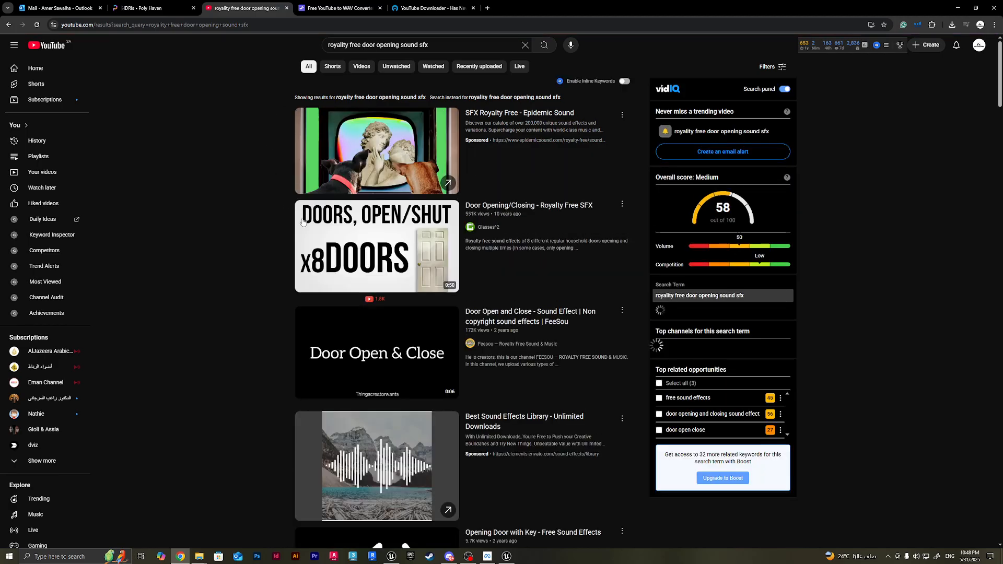
Step: Open the "Door Open and Close - Sound Effect" video by FeeSou and copy its link
scroll(381, 287, down, 2)
click(381, 287)
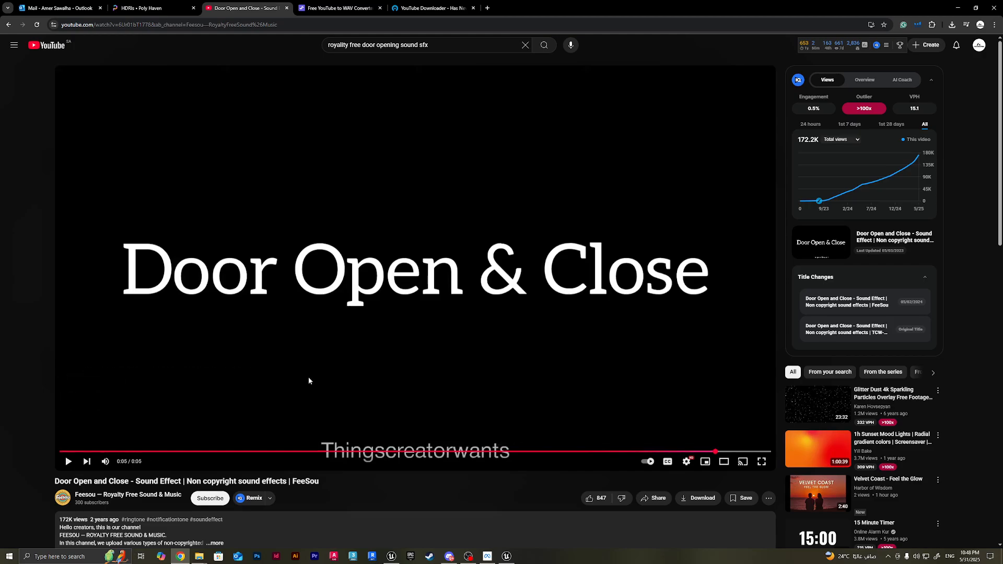
scroll(241, 391, down, 1)
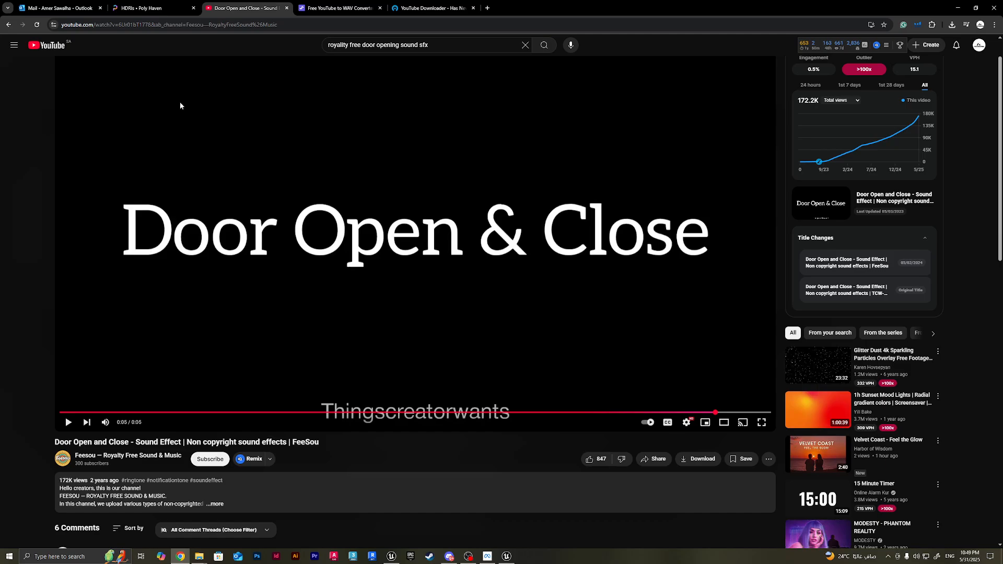
click(189, 24)
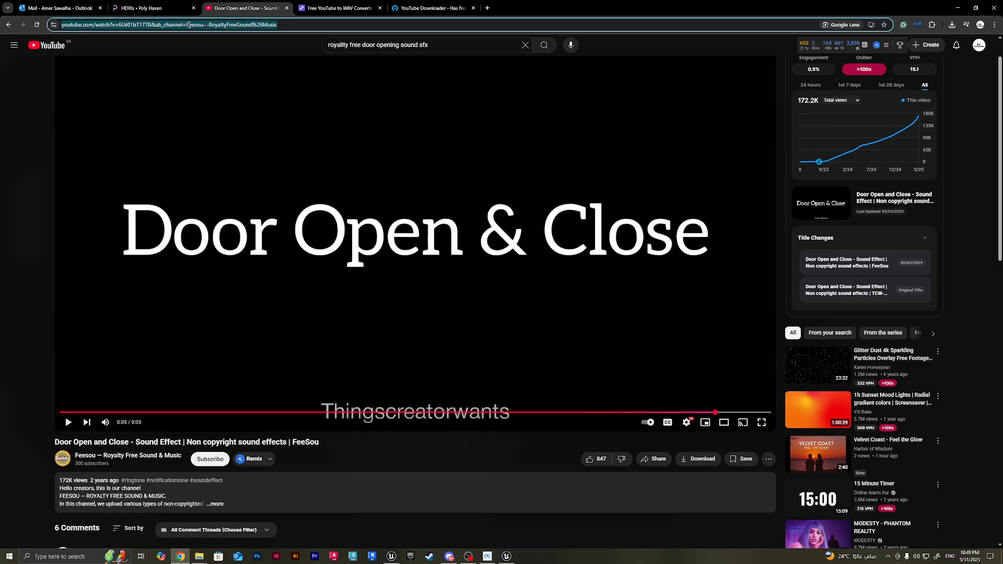
Step: Convert the copied video link in the YouTube to WAV converter and download the door sound as WAV
click(337, 8)
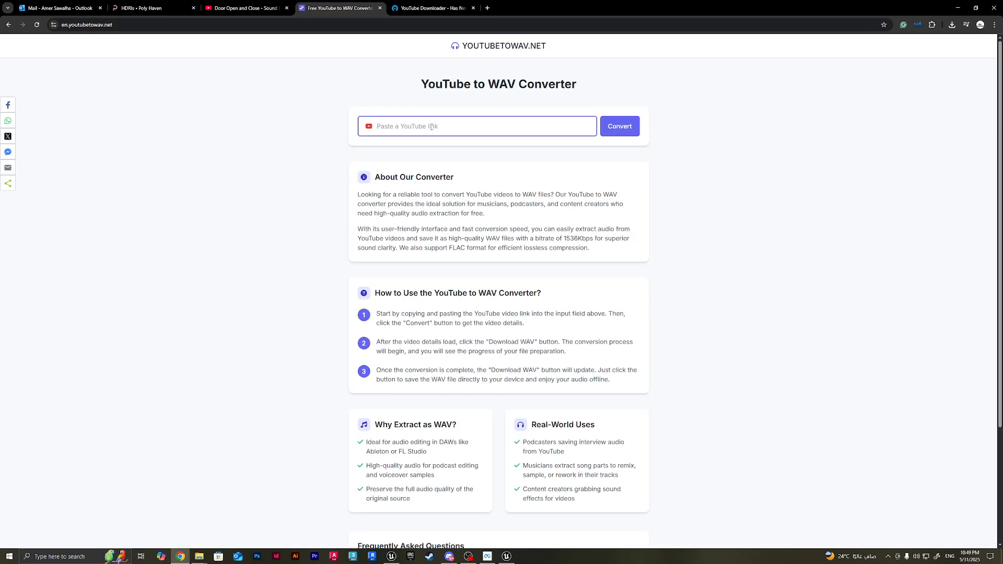
key(ctrl+v)
click(618, 125)
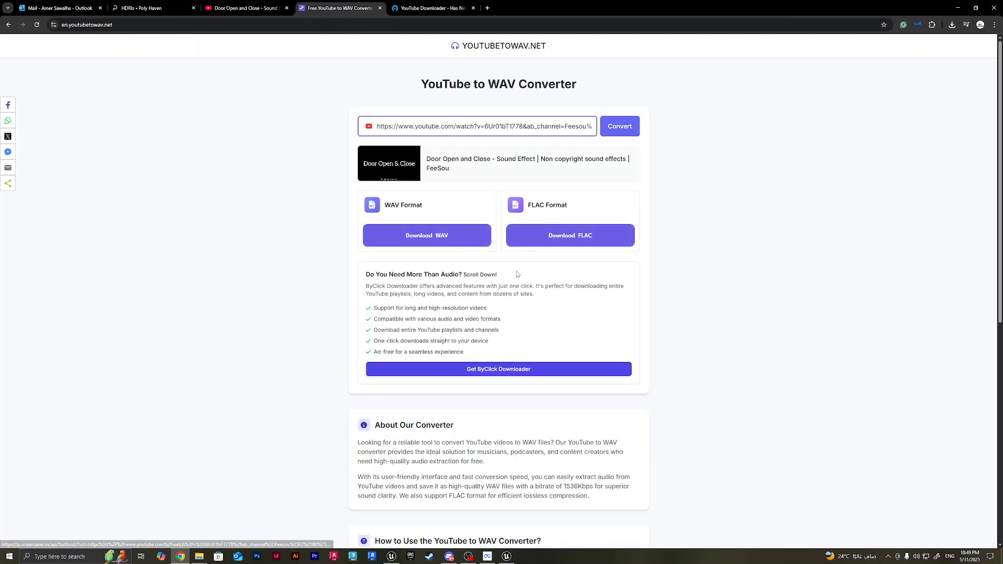
click(447, 237)
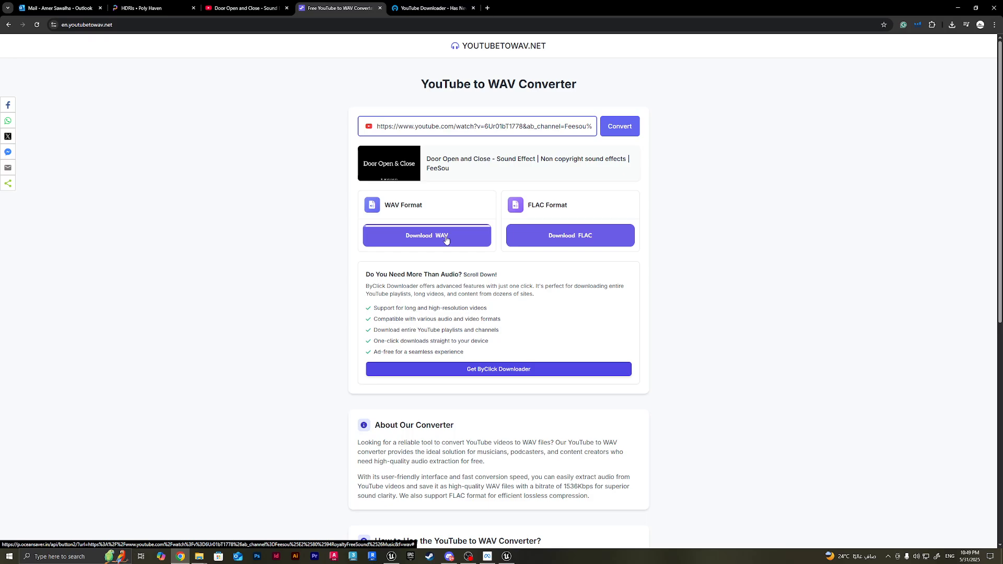
click(446, 240)
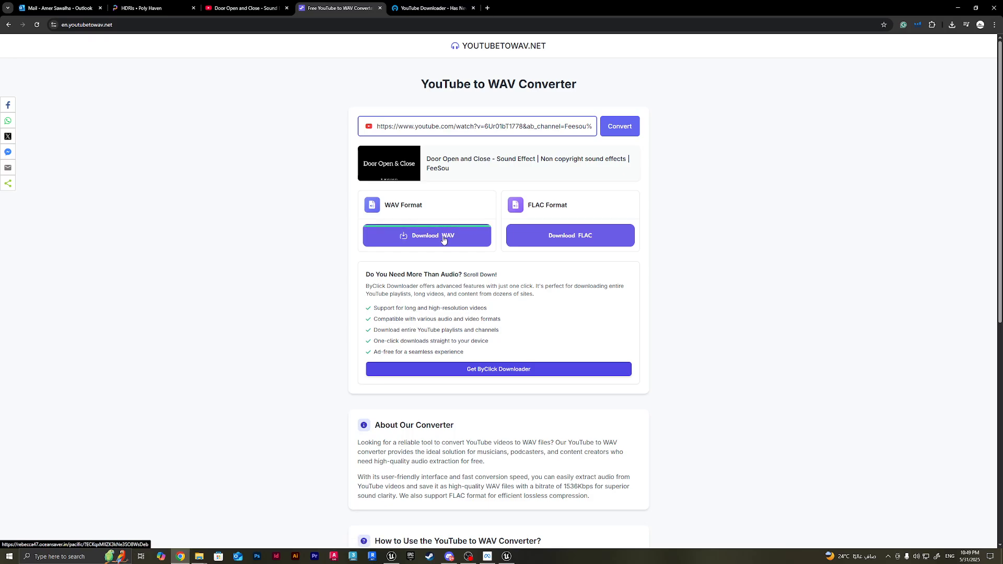
click(443, 240)
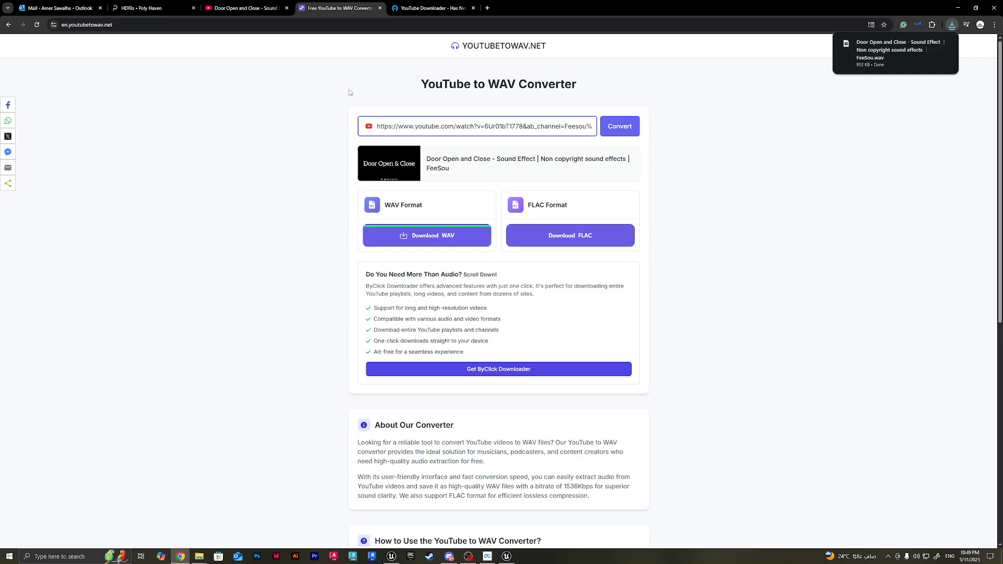
Step: Back in Unreal Engine, import the door WAV into the Audios folder and create a sound cue from it
click(961, 6)
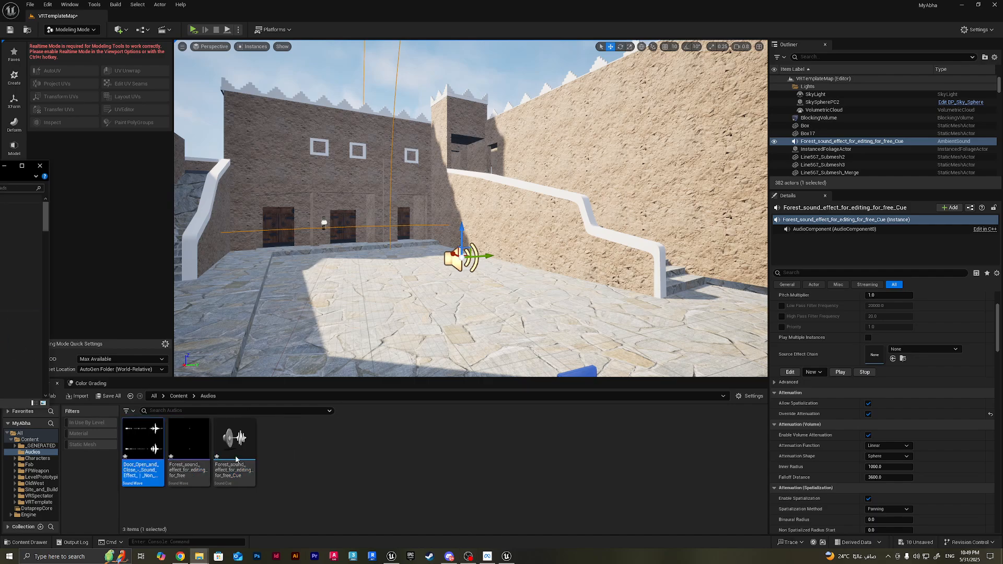
right_click(146, 449)
click(187, 135)
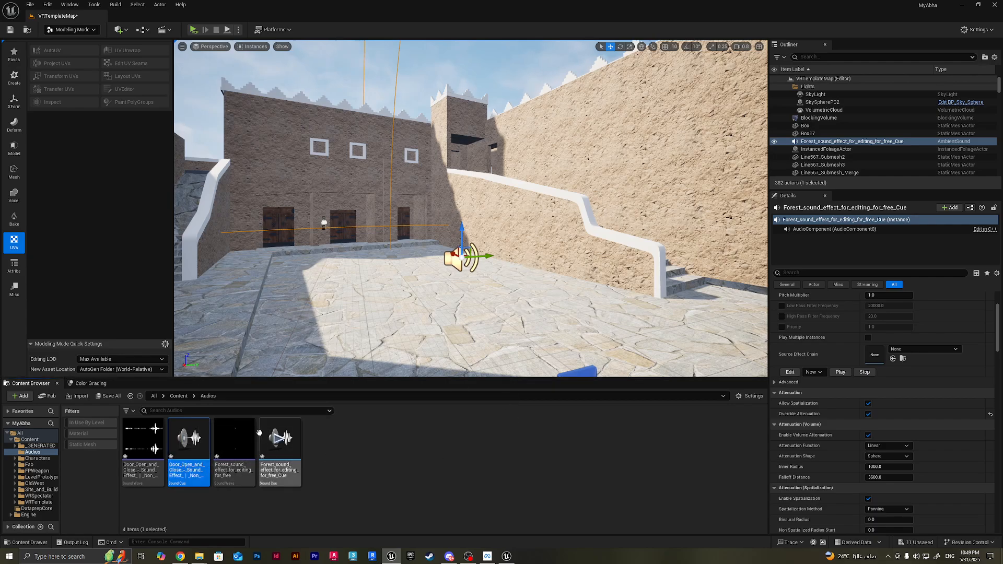
Step: Place a Trigger Box on the stone floor in front of the open doorway in the outer wall
right_drag(474, 263, 651, 264)
key(w)
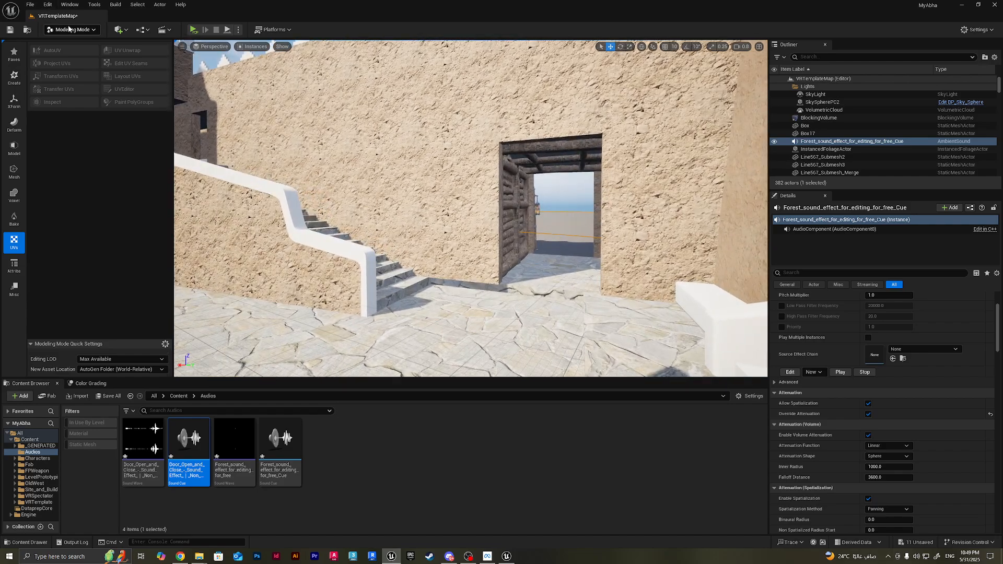
click(120, 30)
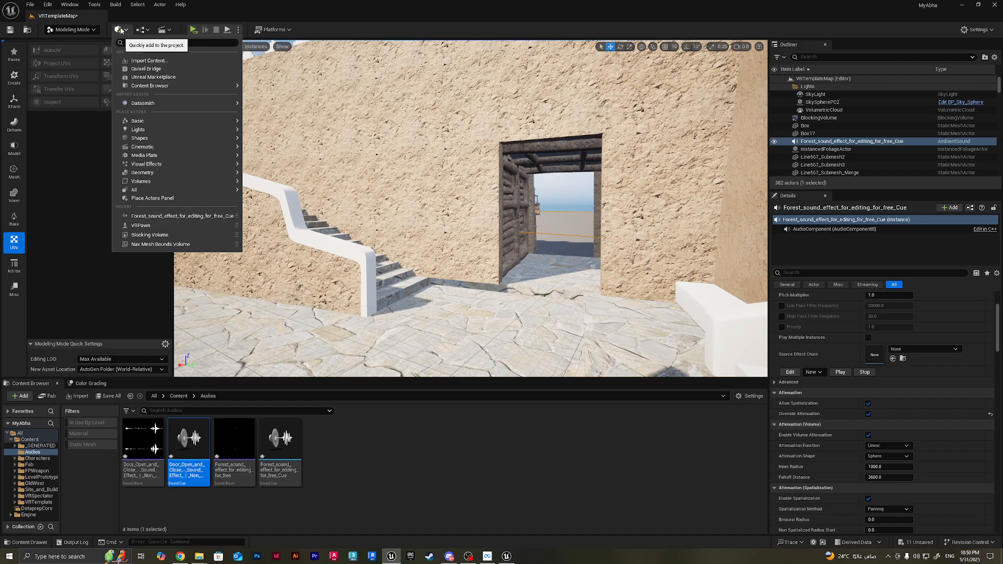
text(box tri)
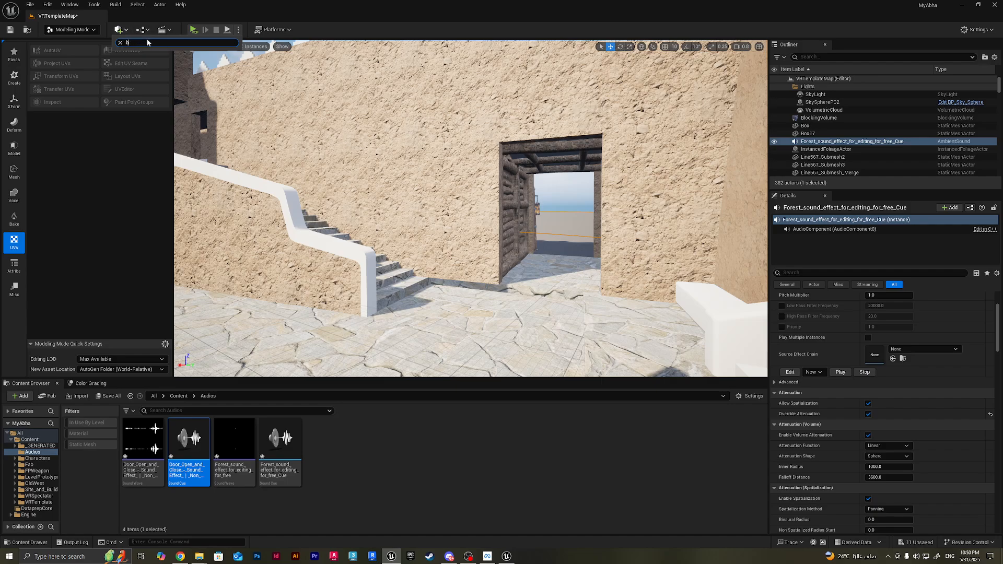
key(BackSpace)
text(trig)
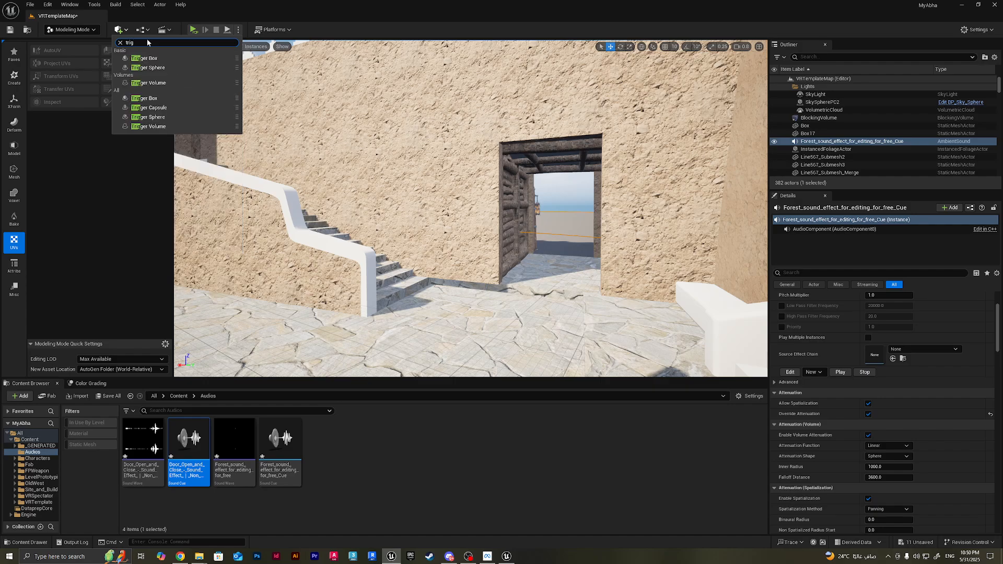
drag(150, 57, 518, 319)
key(f)
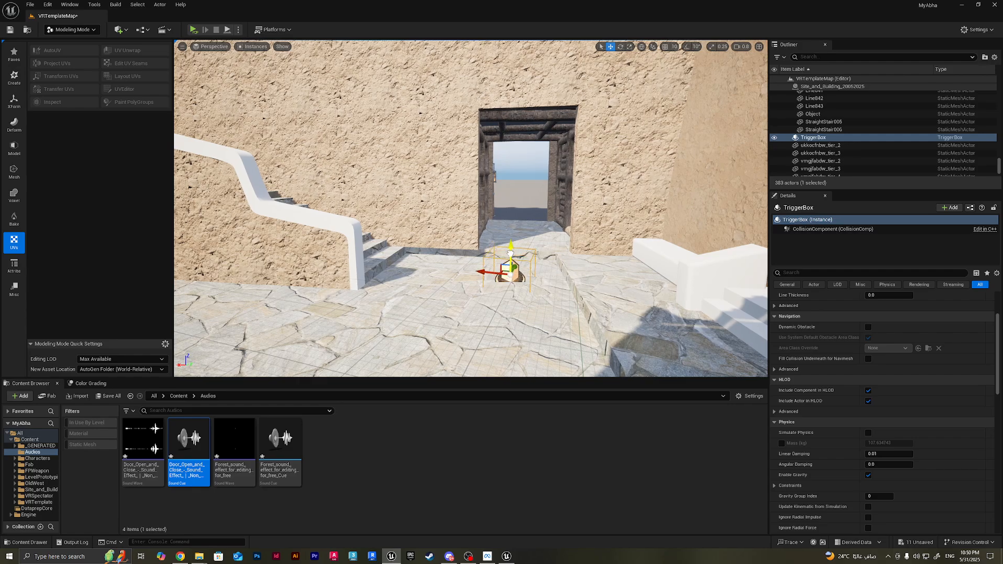
Step: Enlarge the trigger box horizontally in both directions to span the floor area in front of the doorway
drag(508, 224, 508, 240)
key(e)
right_drag(514, 277, 519, 276)
key(w)
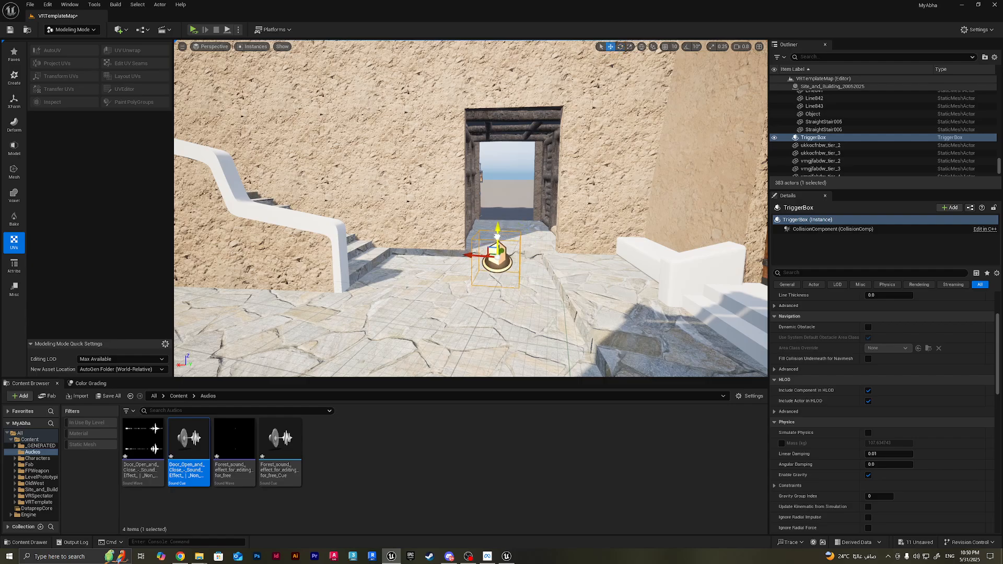
key(r)
drag(472, 254, 440, 253)
right_drag(440, 253, 434, 300)
drag(517, 224, 531, 218)
key(w)
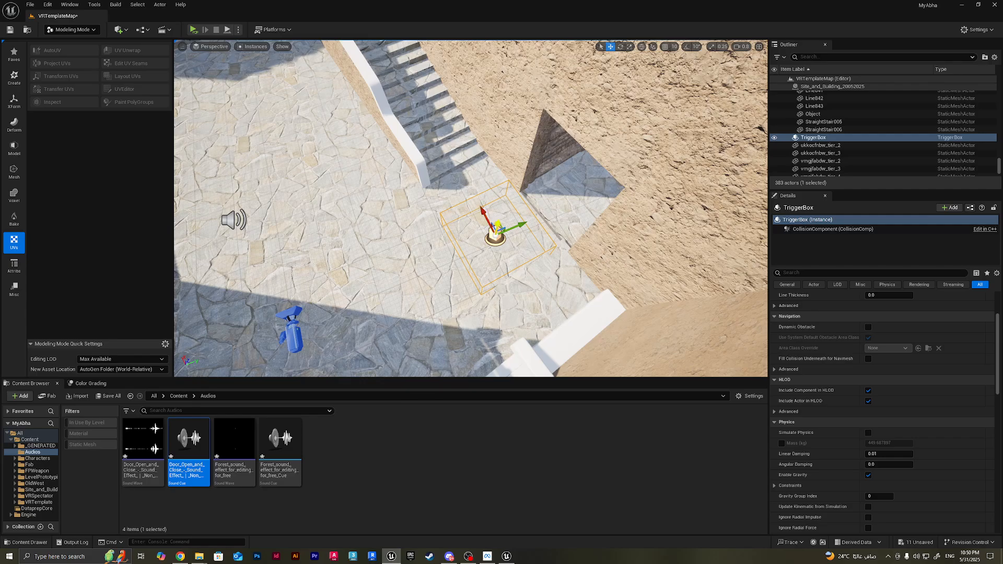
Step: Move the trigger box against the open doorway and raise it to cover the lower part of the opening
right_drag(498, 227, 580, 217)
drag(473, 192, 442, 166)
right_drag(442, 166, 377, 199)
key(e)
drag(377, 199, 372, 203)
right_drag(371, 204, 471, 245)
key(r)
key(w)
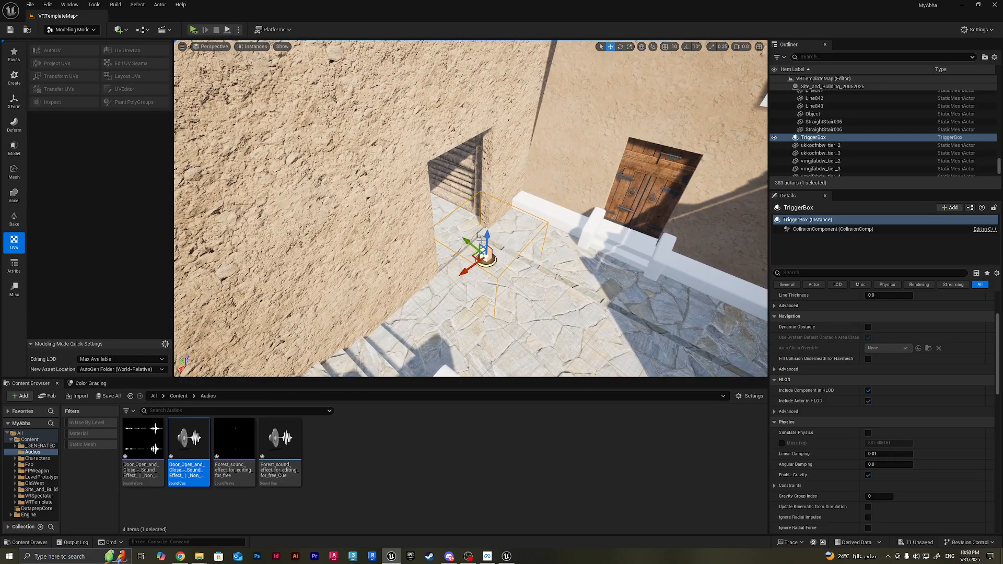
drag(490, 236, 490, 211)
right_drag(490, 212, 490, 327)
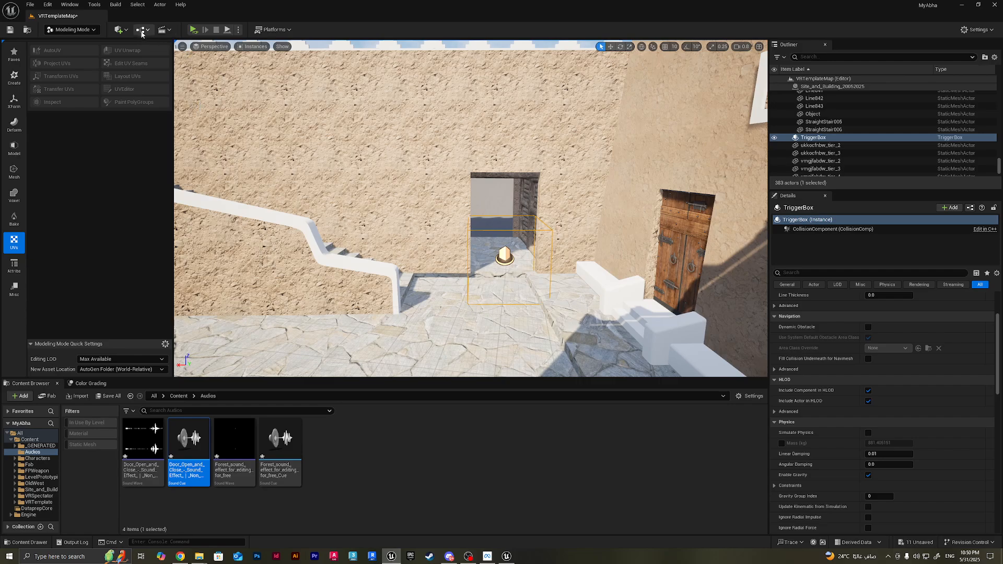
Step: Open the Level Blueprint and have the trigger box selected in the level for its event graph
click(142, 30)
click(173, 85)
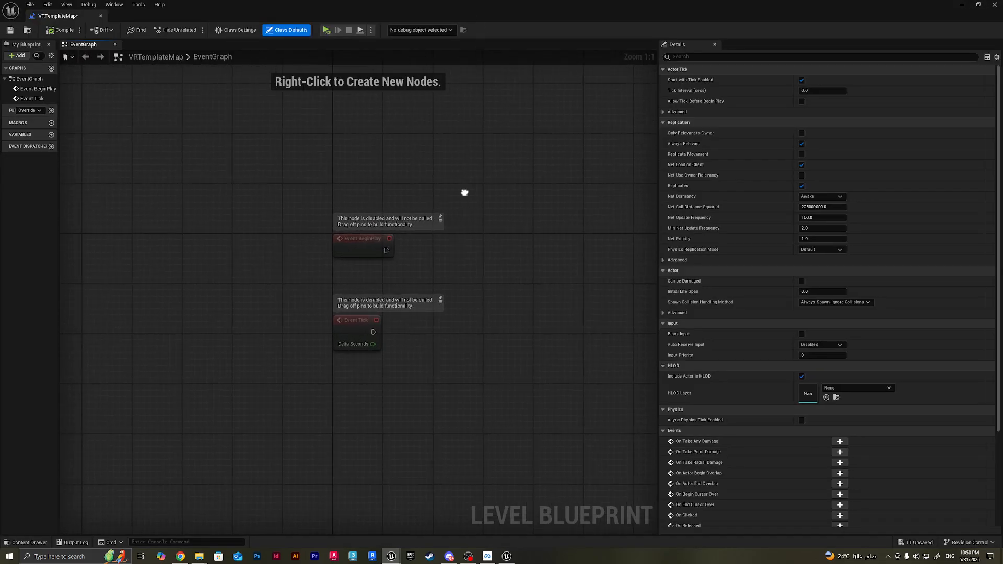
drag(614, 2, 464, 373)
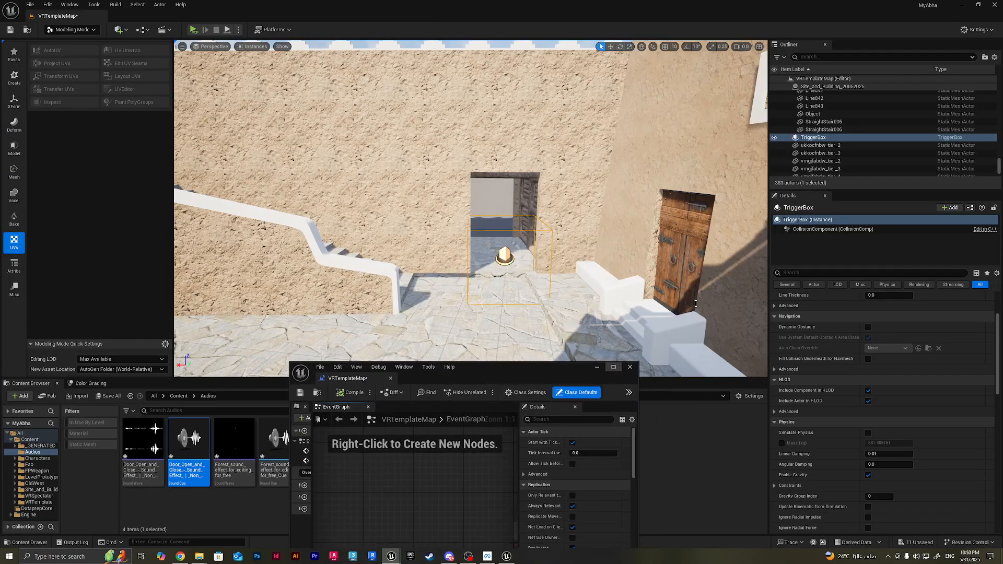
click(614, 367)
drag(825, 4, 646, 223)
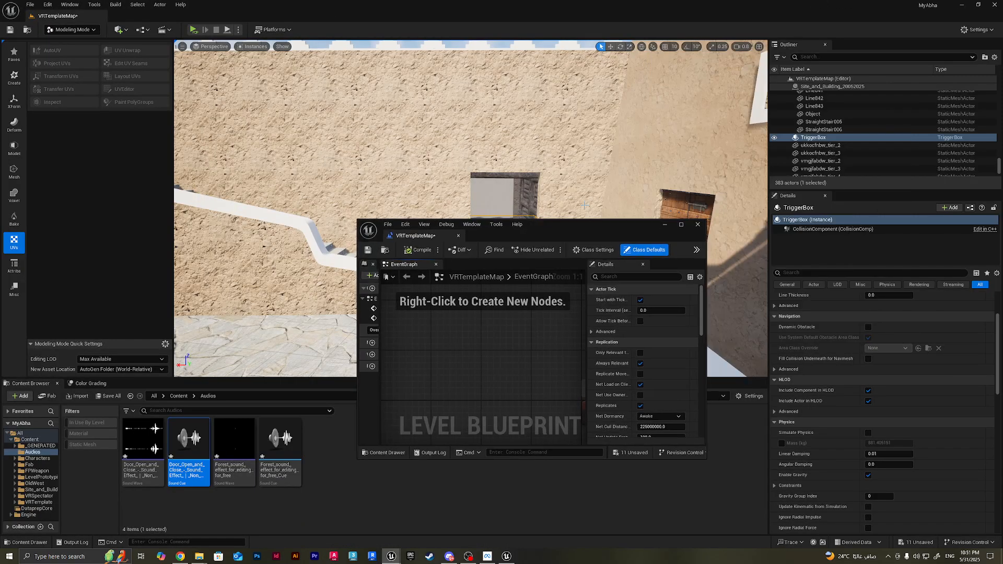
drag(489, 236, 450, 298)
click(527, 241)
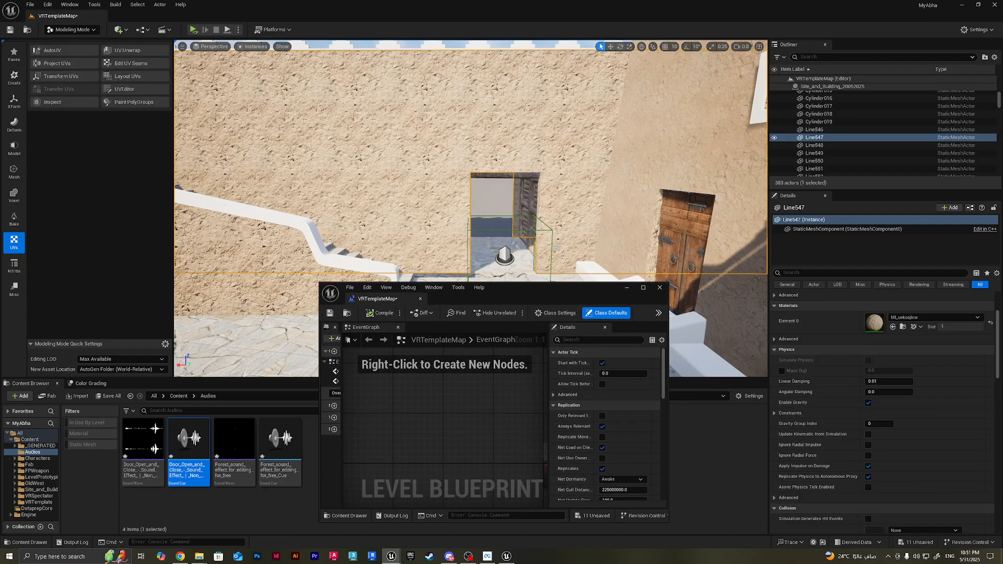
drag(586, 288, 574, 4)
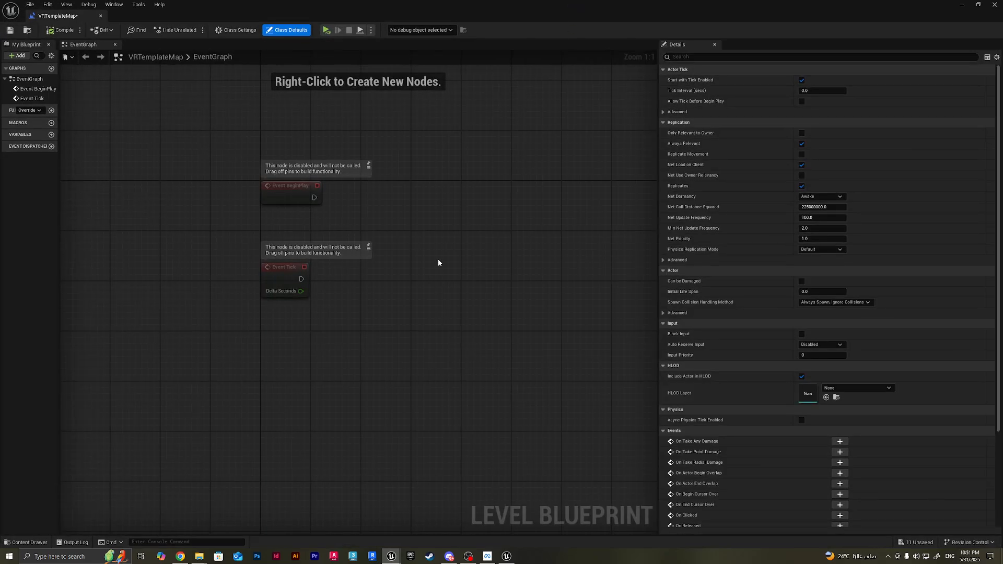
Step: Add an On Actor Begin Overlap event for the trigger box to the event graph
right_click(471, 246)
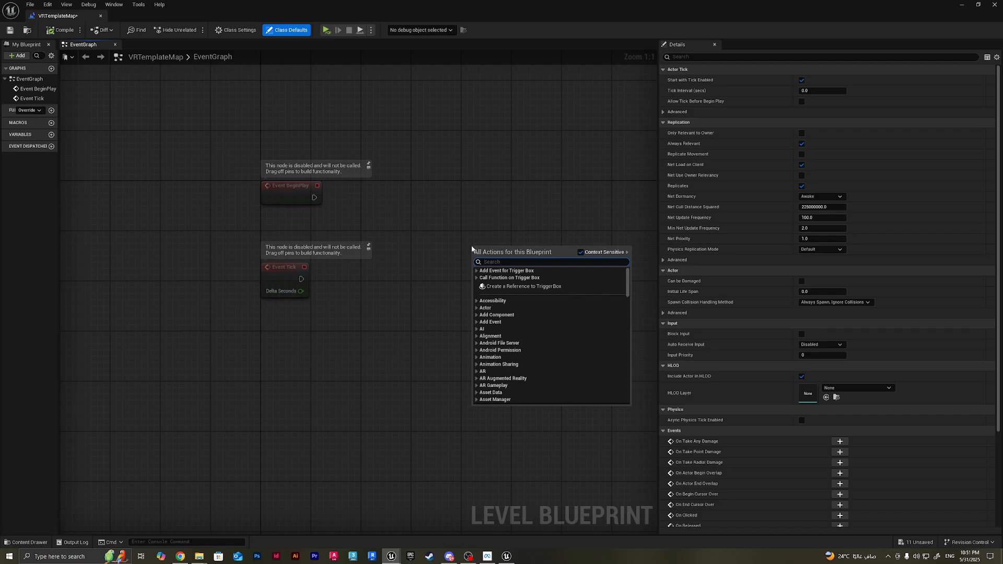
text(on actor)
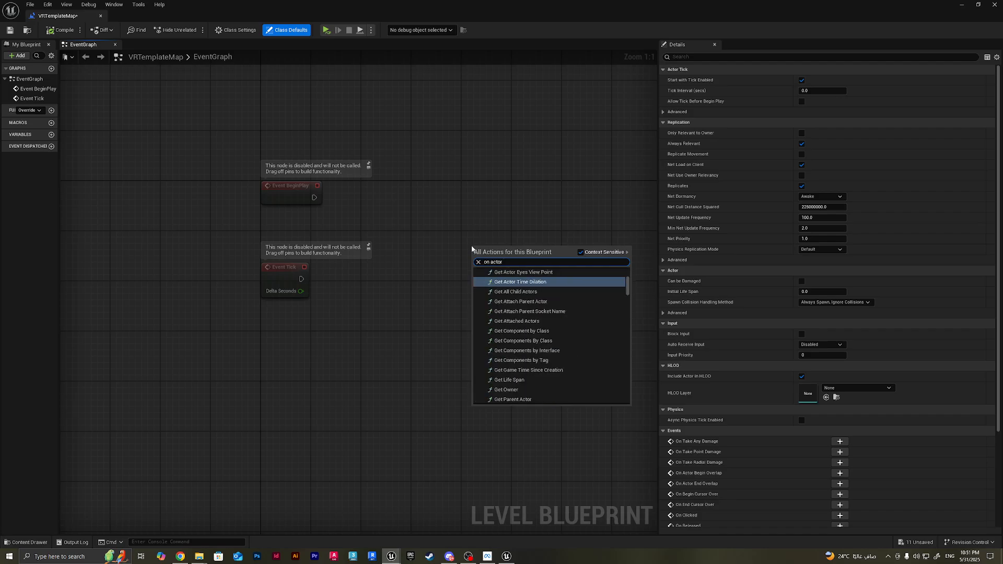
text( begin)
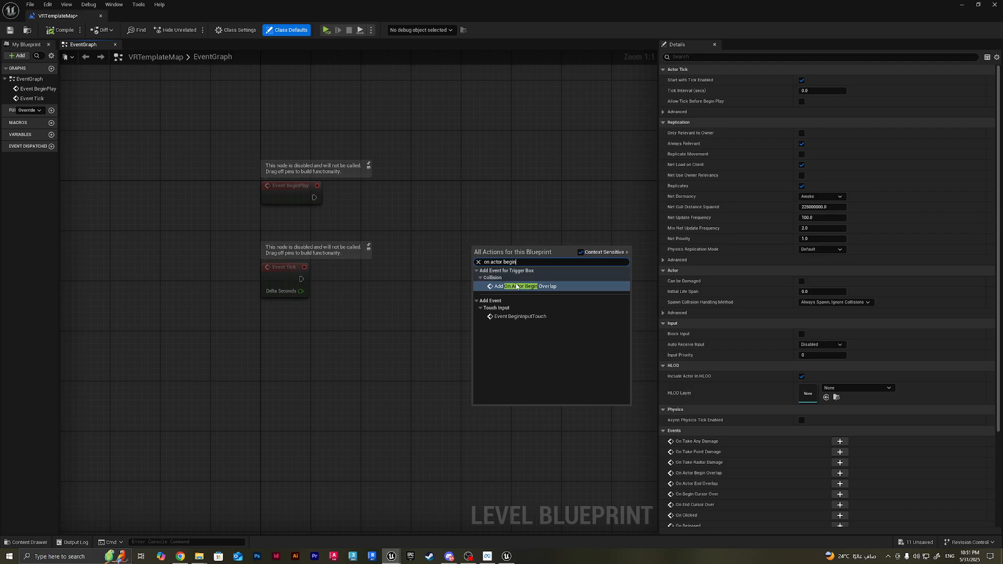
click(517, 287)
scroll(522, 357, down, 1)
right_drag(522, 356, 410, 346)
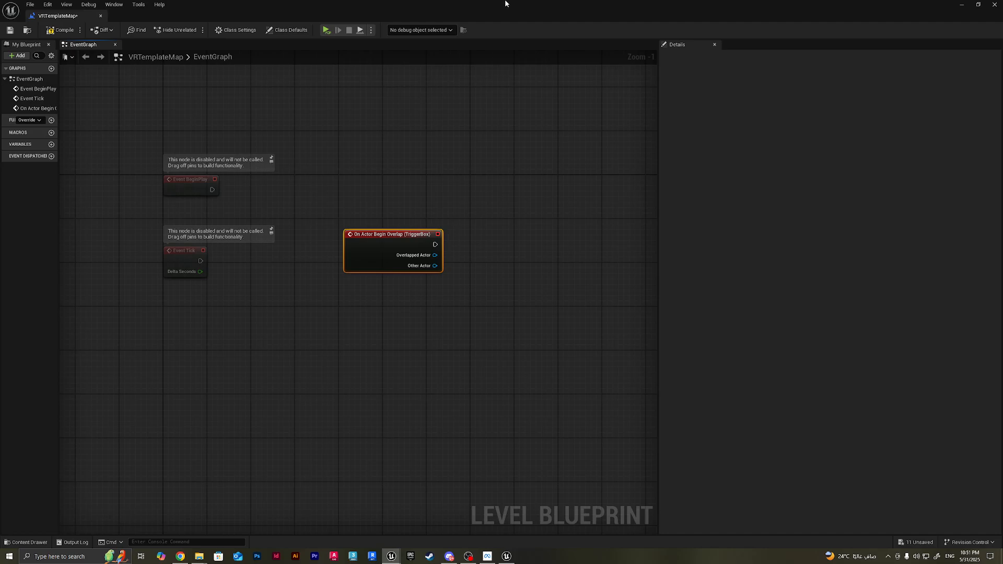
Step: Add the Forest_sound_effect_for_editing_for_free_Cue asset to the event graph as an Add Audio Component node, undoing the extra sound wave node
drag(505, 3, 398, 121)
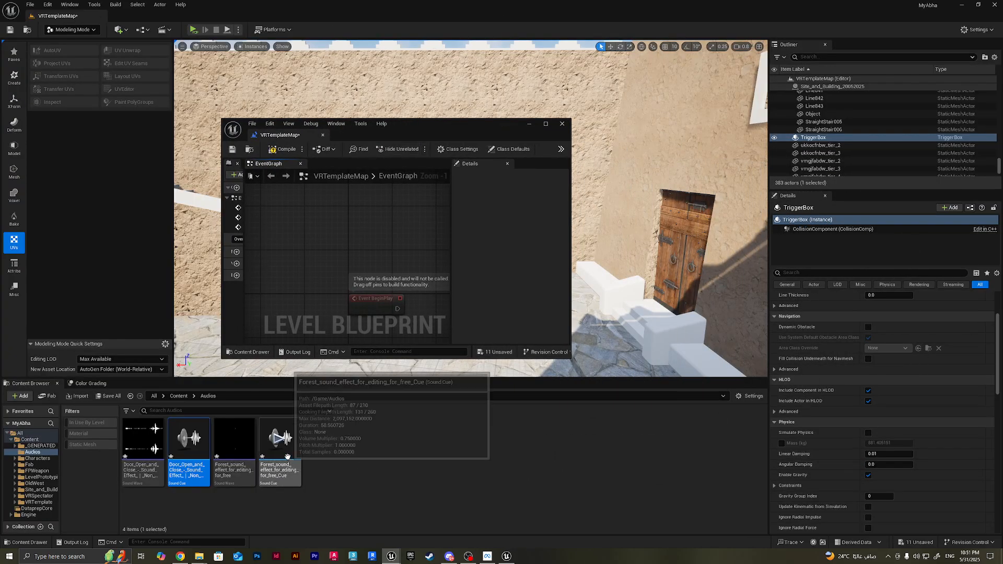
drag(287, 456, 411, 242)
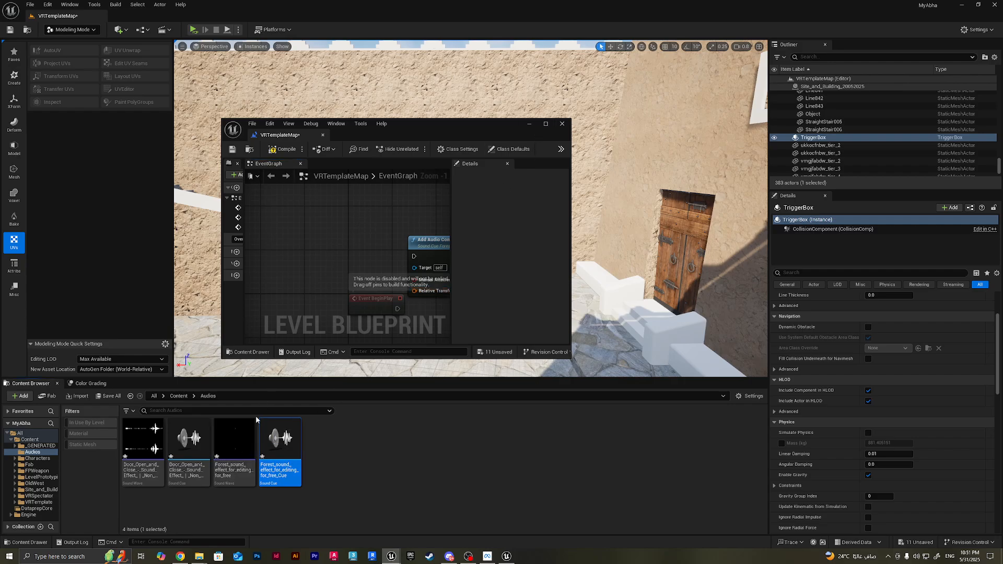
drag(235, 441, 347, 233)
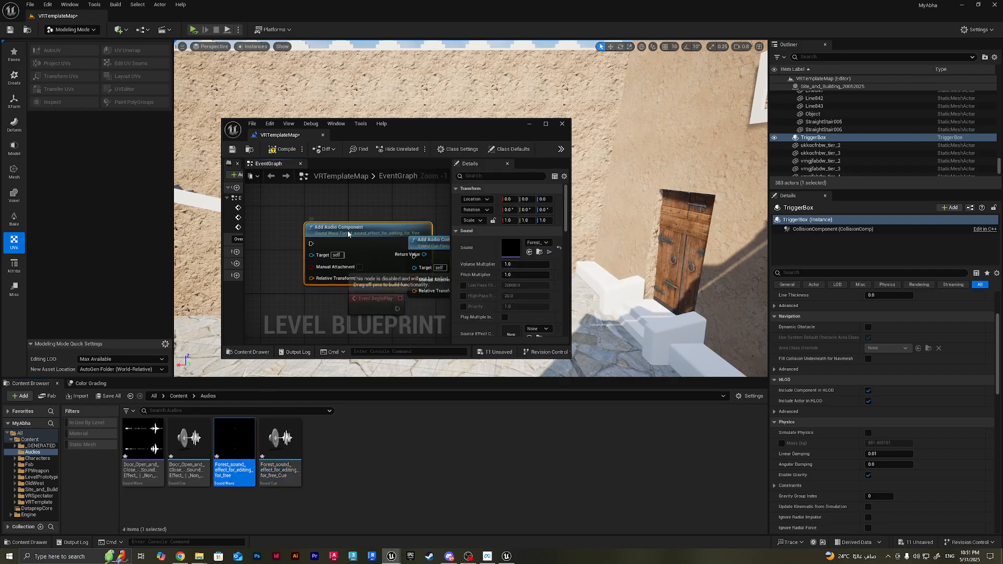
key(ctrl+z)
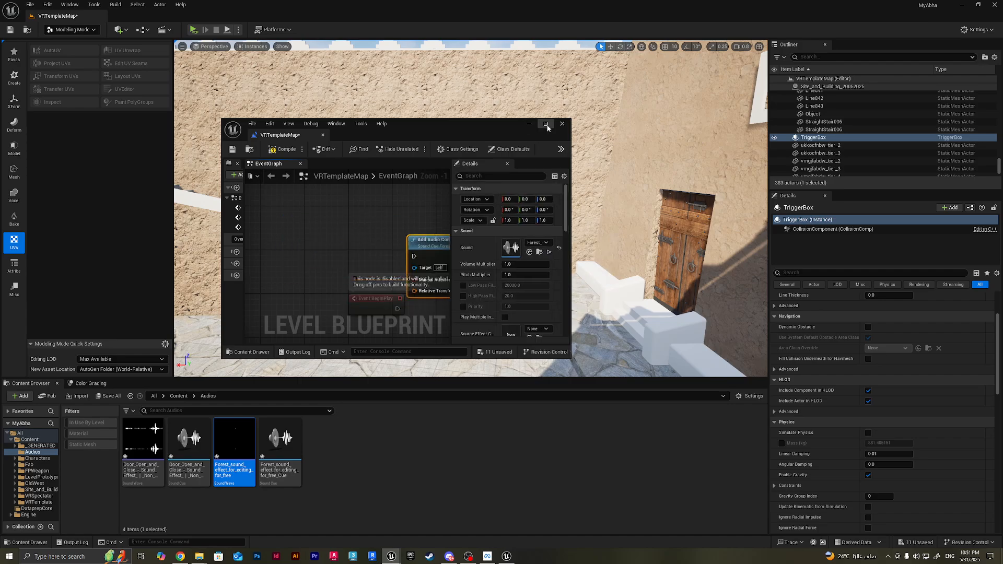
Step: Maximize the Level Blueprint and place the Add Audio Component node above the trigger box overlap event, with no execution link between them
click(546, 124)
drag(277, 160, 551, 243)
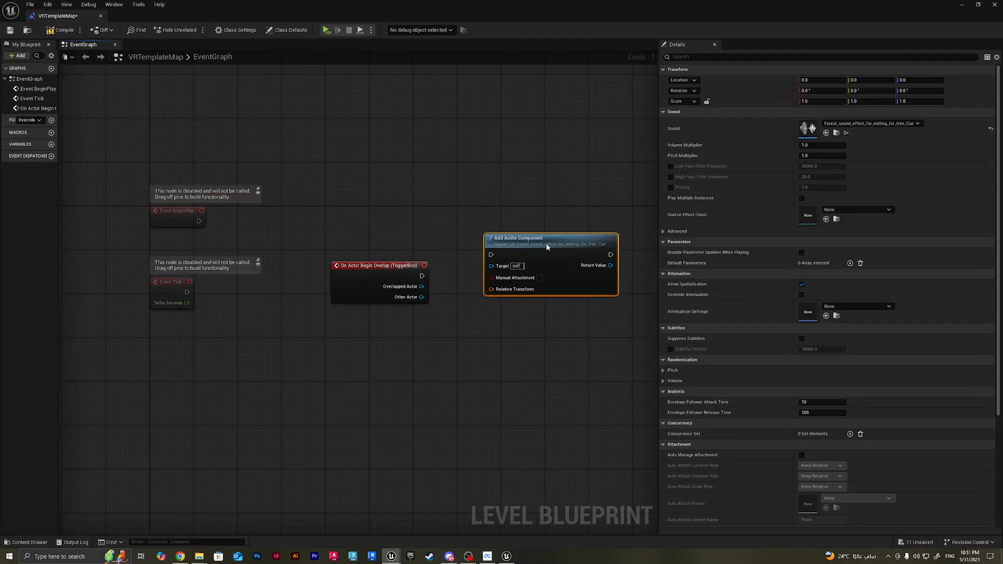
right_drag(551, 243, 468, 223)
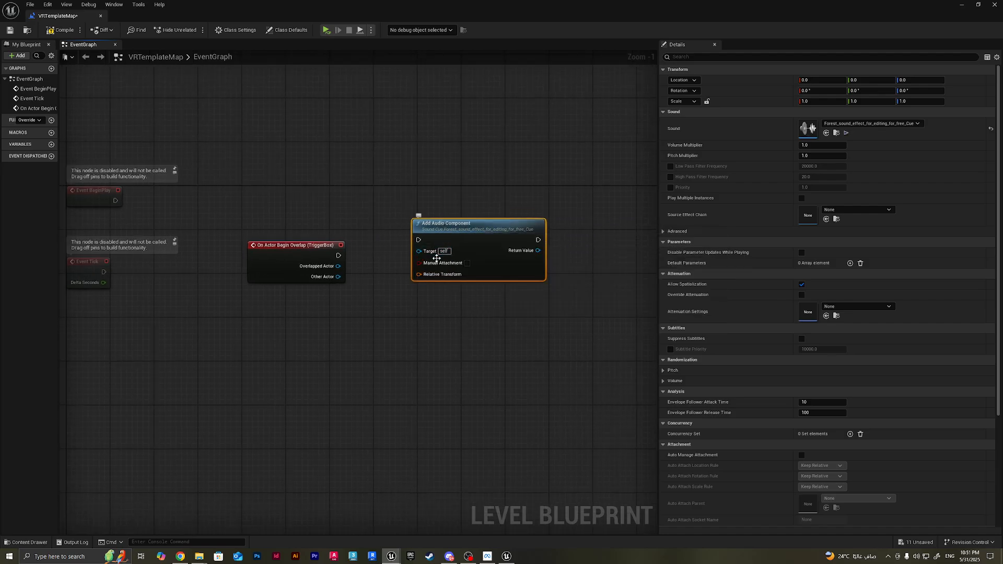
drag(472, 242, 513, 253)
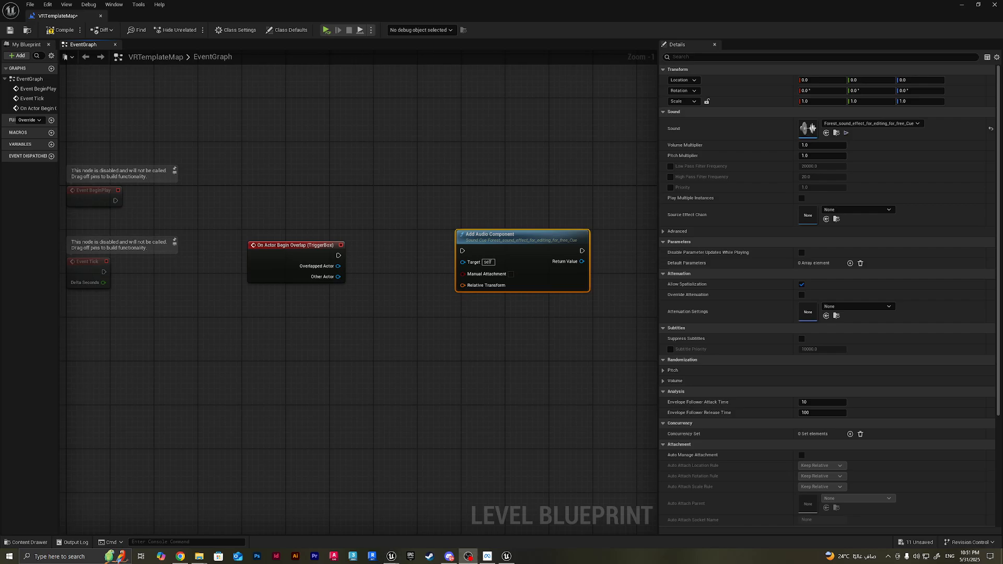
click(506, 320)
right_drag(478, 304, 434, 296)
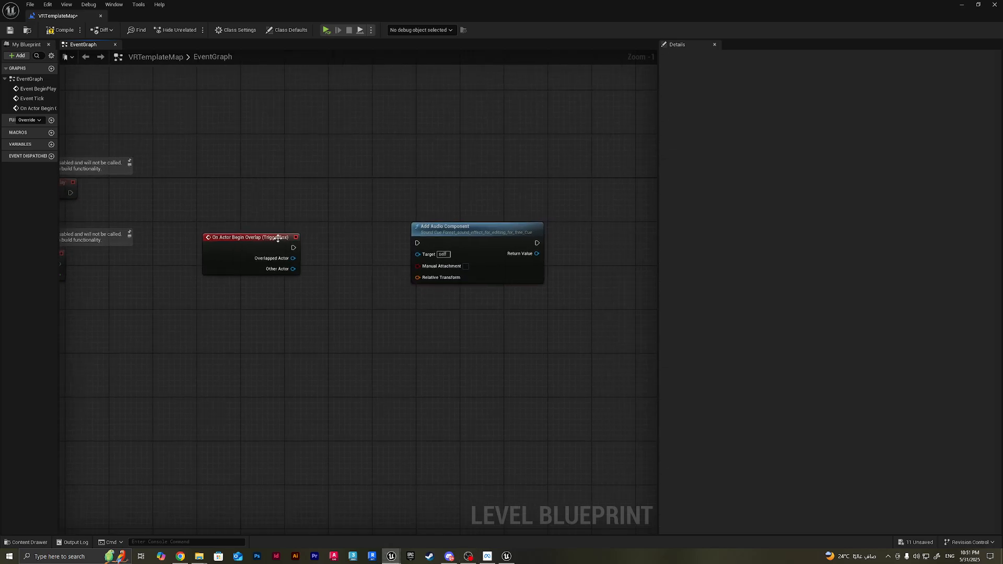
drag(293, 247, 412, 133)
click(351, 253)
alt+click(378, 249)
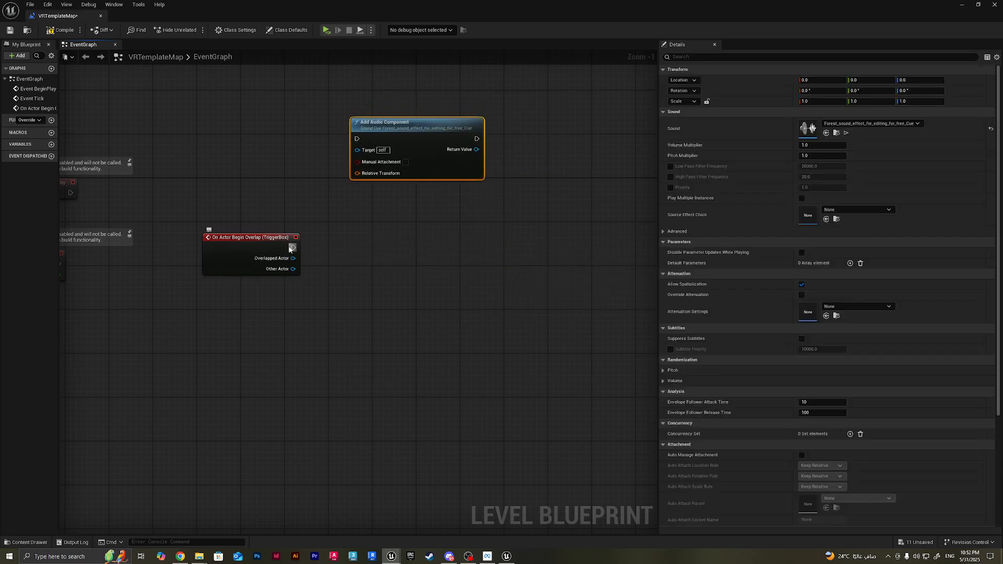
Step: Add a Play Sound at Location node driven by the trigger box's On Actor Begin Overlap event
drag(291, 248, 397, 241)
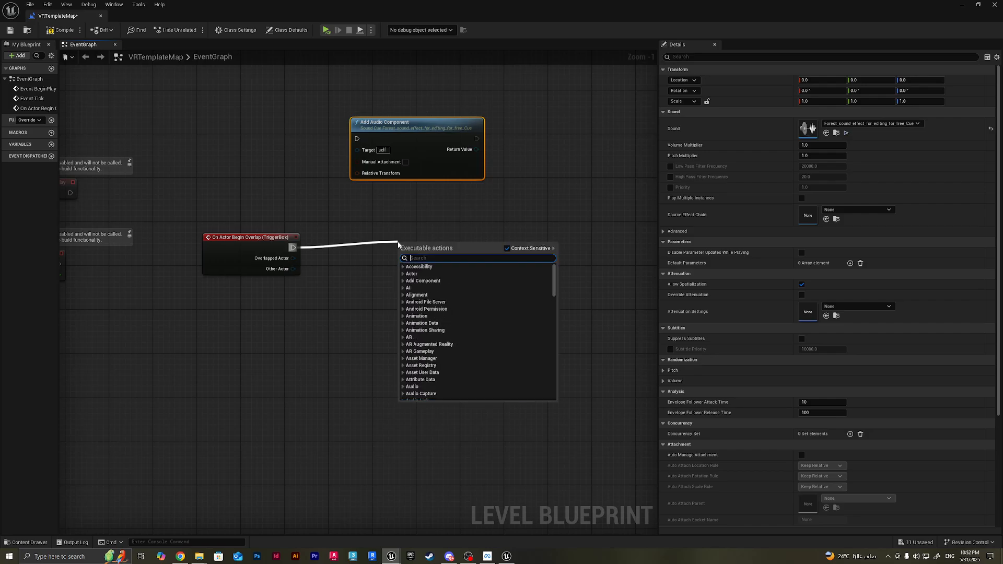
text(play s)
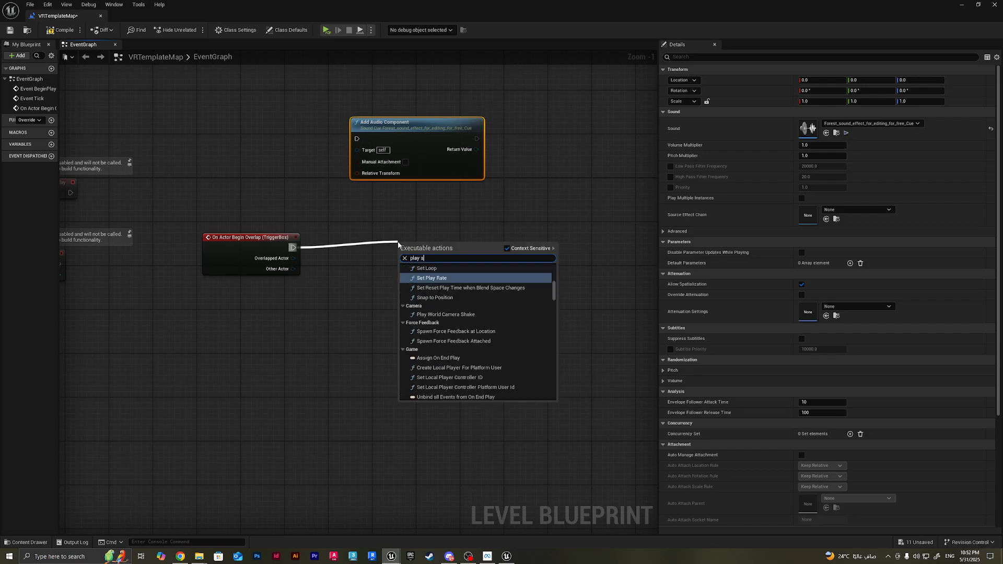
text(ound at loca)
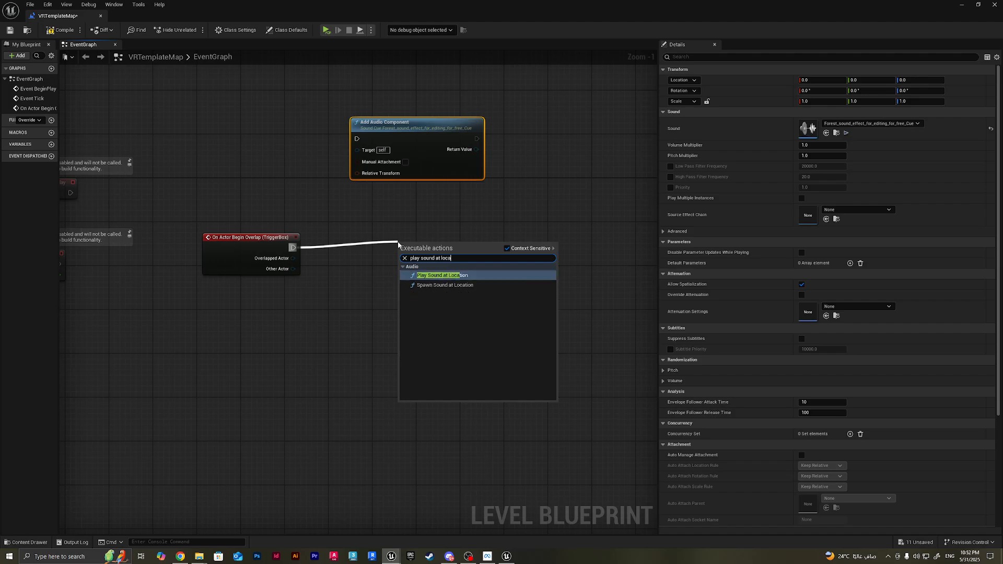
key(Return)
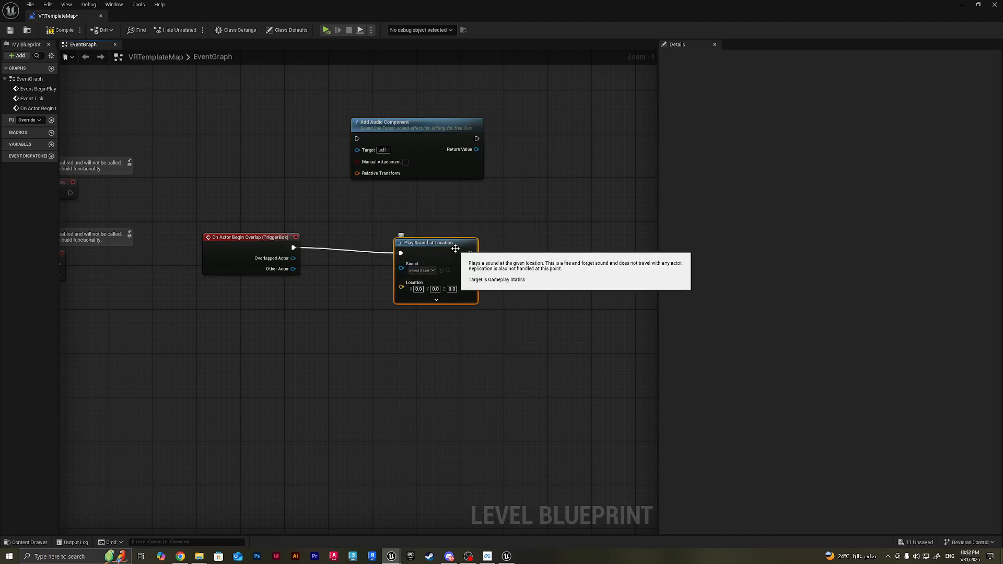
Step: Set the Play Sound at Location node's sound to the Door_Open_and_Close sound cue
click(424, 265)
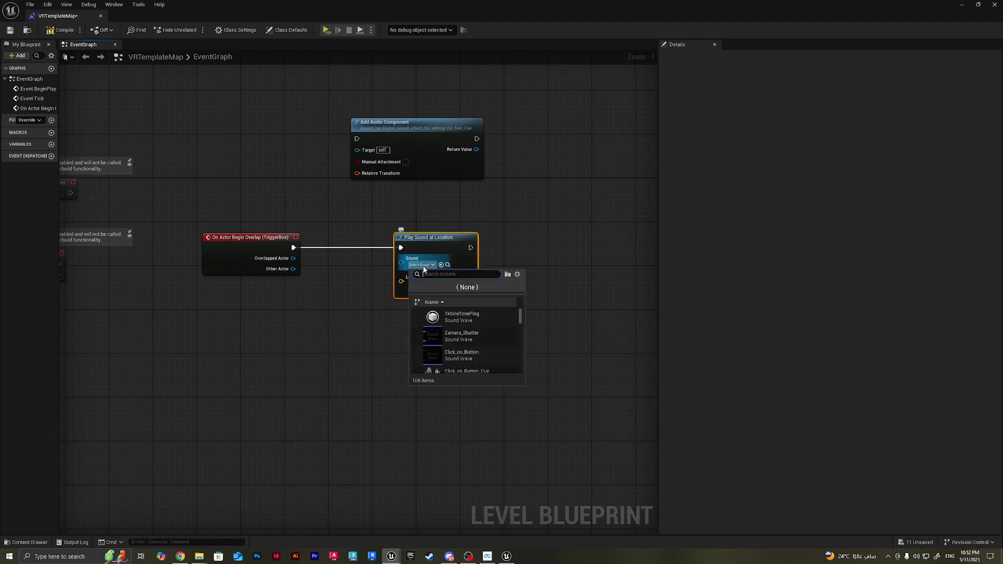
scroll(485, 330, down, 2)
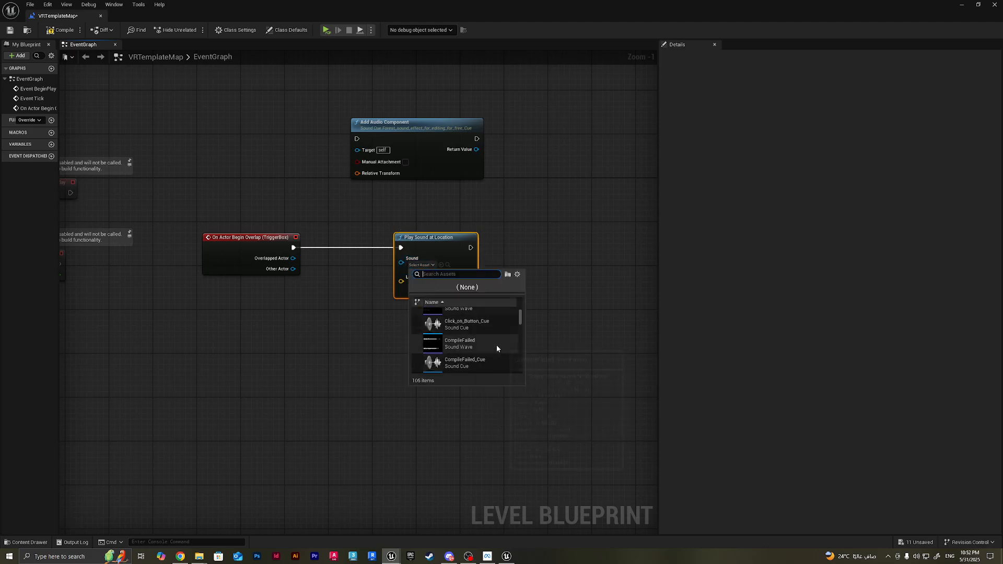
drag(503, 11, 544, 117)
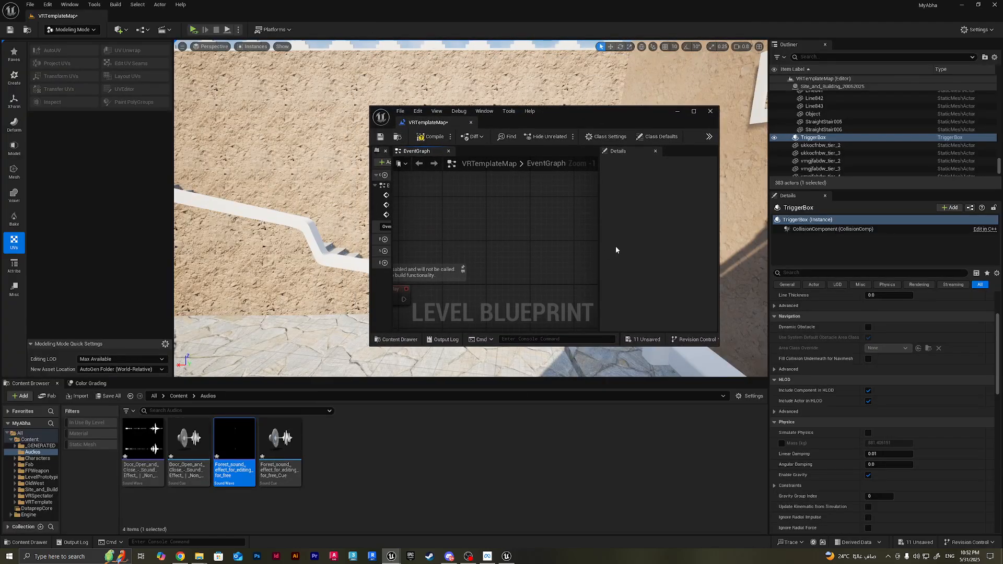
scroll(448, 257, down, 3)
right_drag(447, 257, 386, 152)
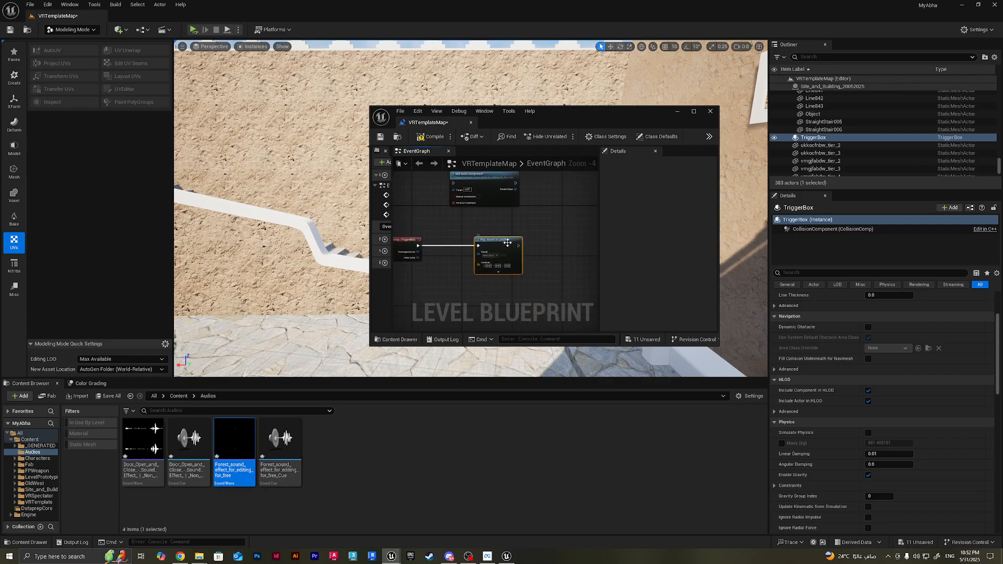
click(489, 255)
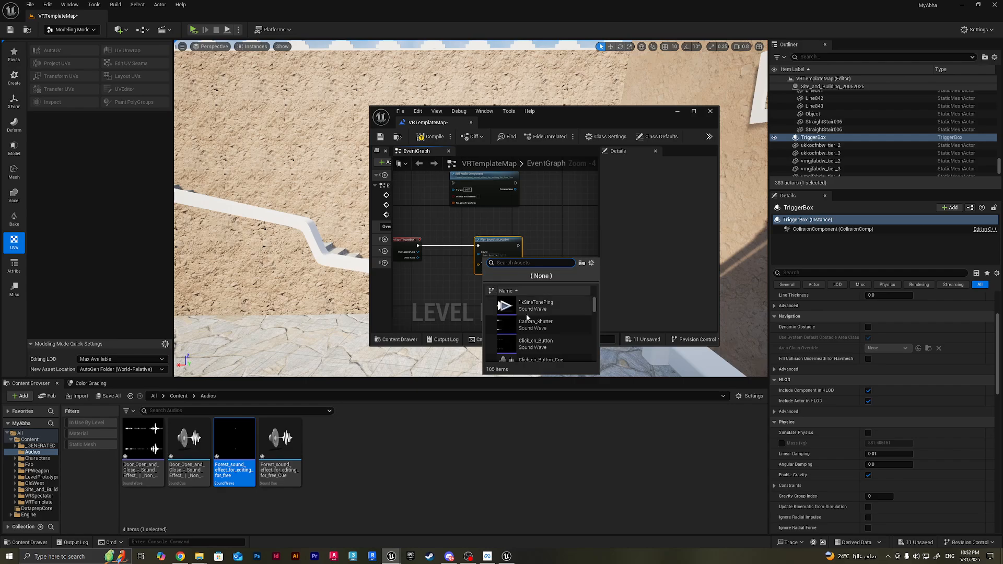
scroll(527, 317, down, 2)
scroll(528, 313, down, 5)
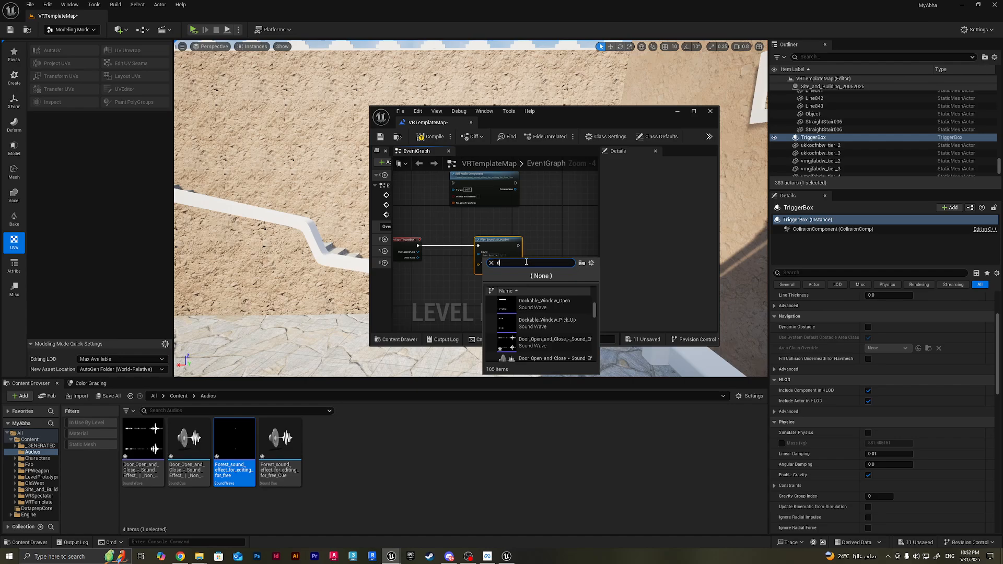
text(door)
click(543, 324)
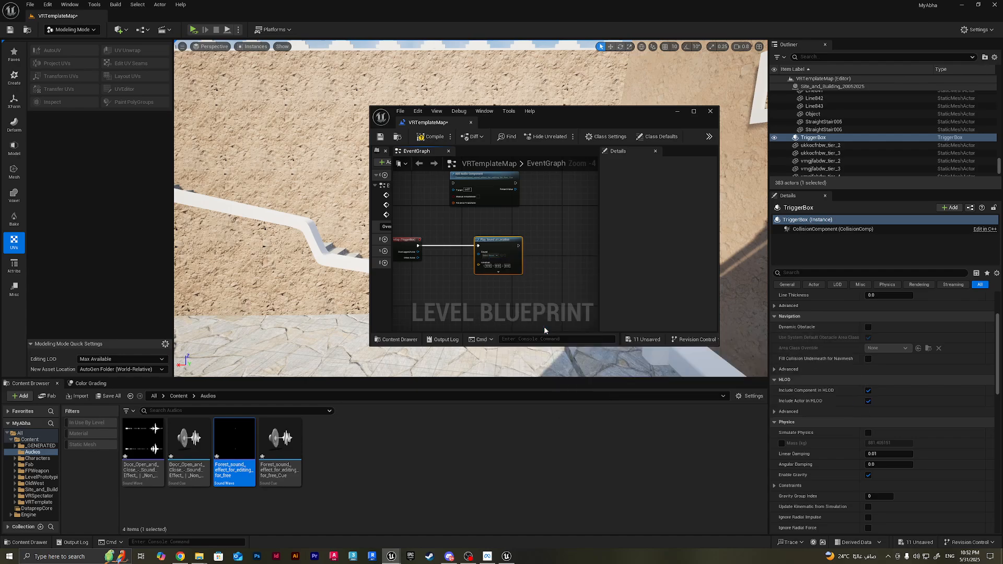
Step: Compile the Level Blueprint and run the VR preview to test the door sound at the doorway
click(432, 136)
click(675, 112)
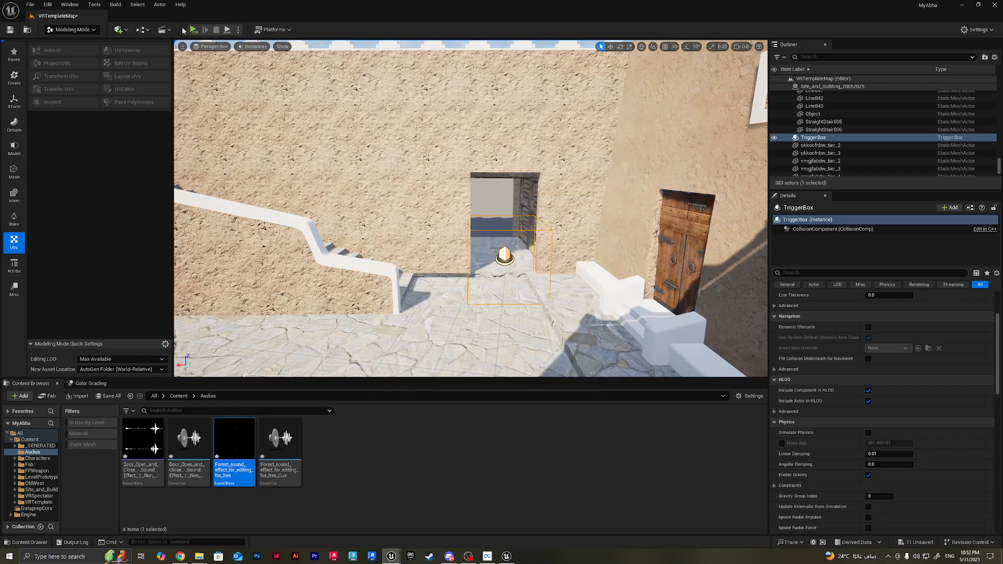
click(194, 30)
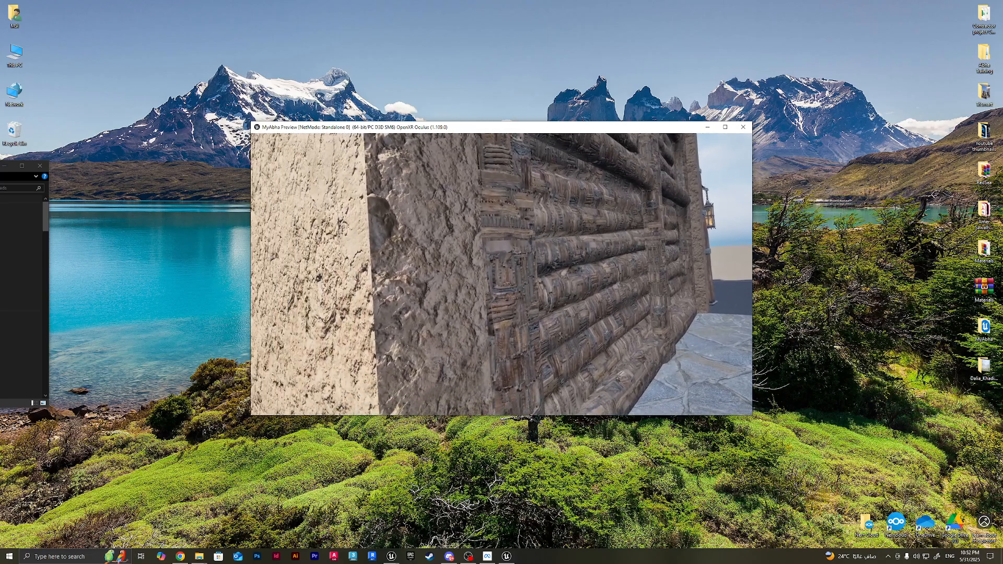
key(Escape)
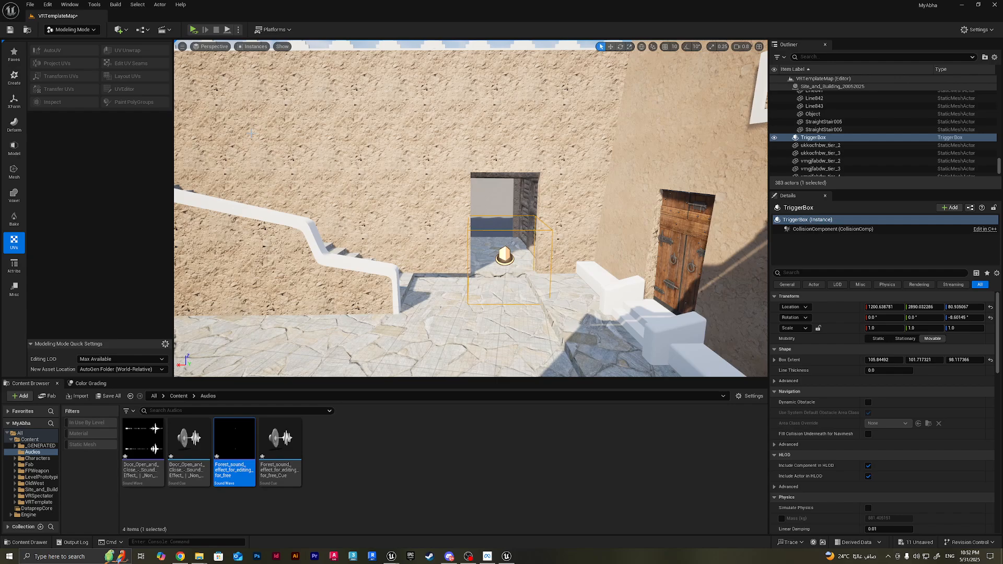
Step: Reopen the Level Blueprint in a maximized window with the trigger box overlap event and its sound node in view
click(145, 30)
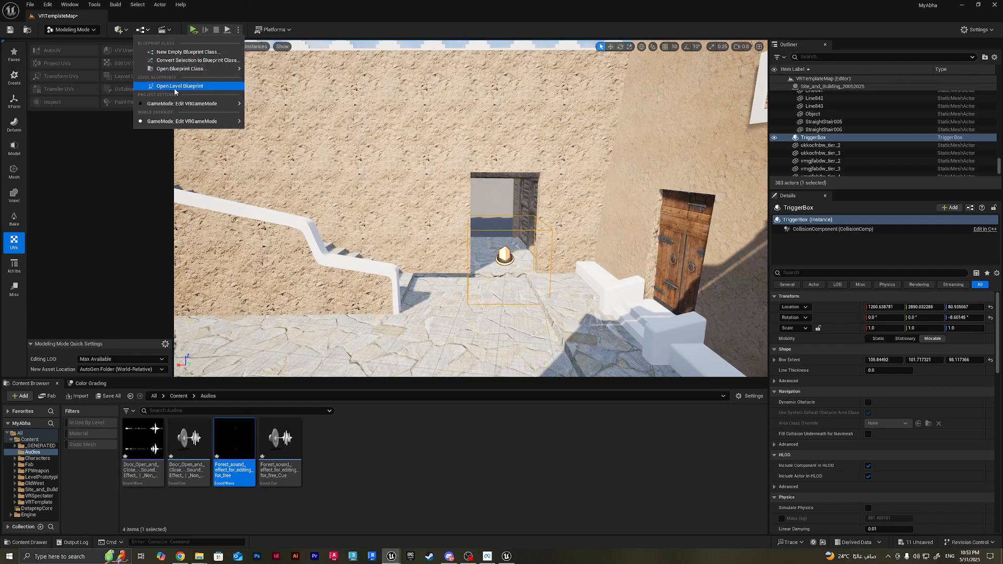
click(167, 84)
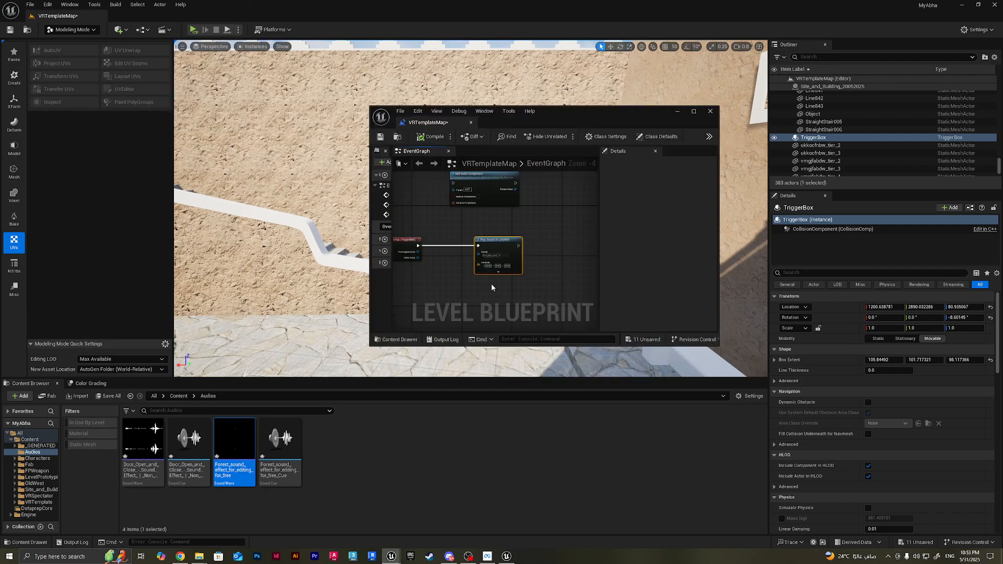
click(690, 111)
right_drag(444, 275, 529, 277)
scroll(364, 190, up, 3)
right_drag(364, 190, 444, 226)
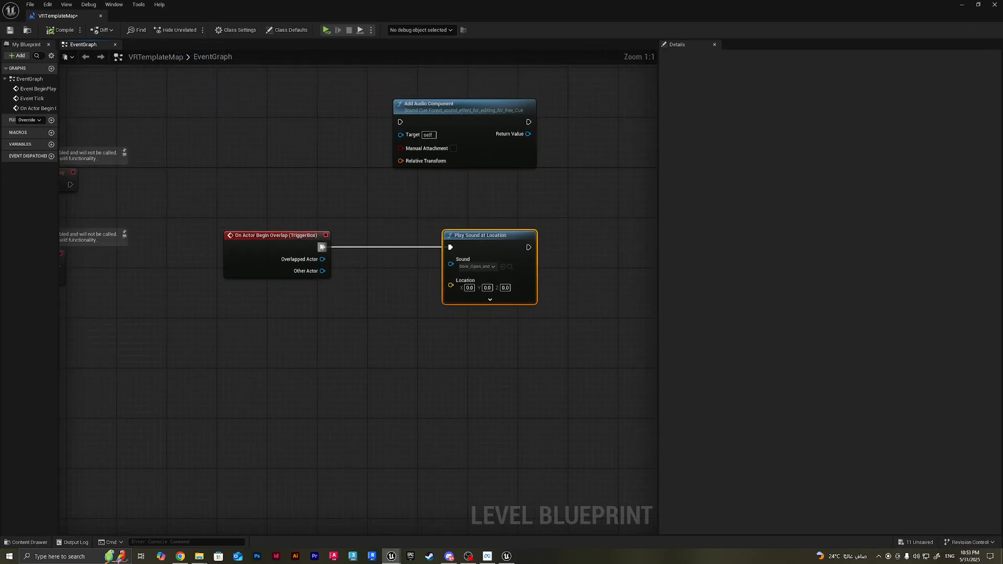
Step: Replace the Play Sound at Location node with a Spawn Sound 2D node connected to the trigger box overlap event
drag(323, 247, 476, 349)
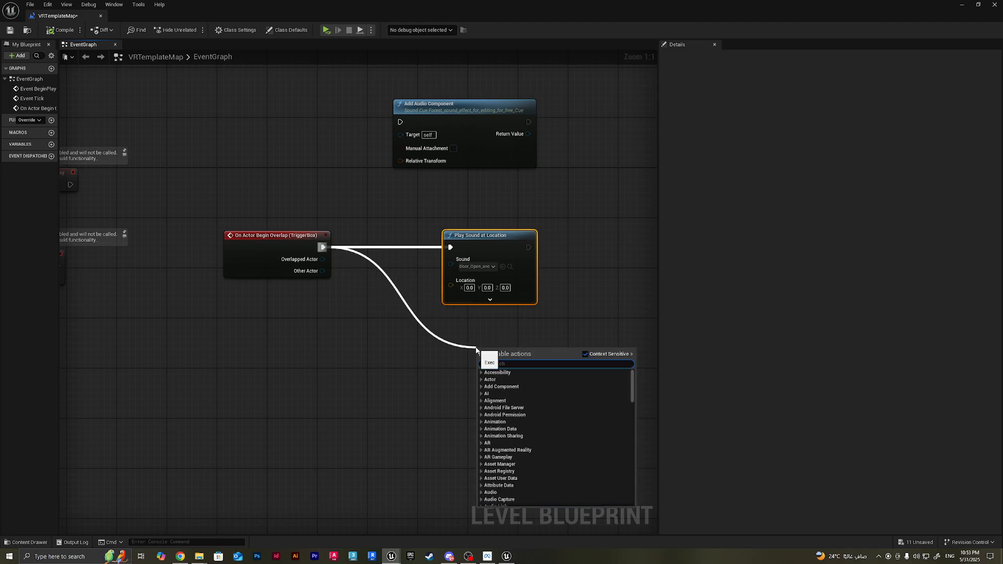
text(sound)
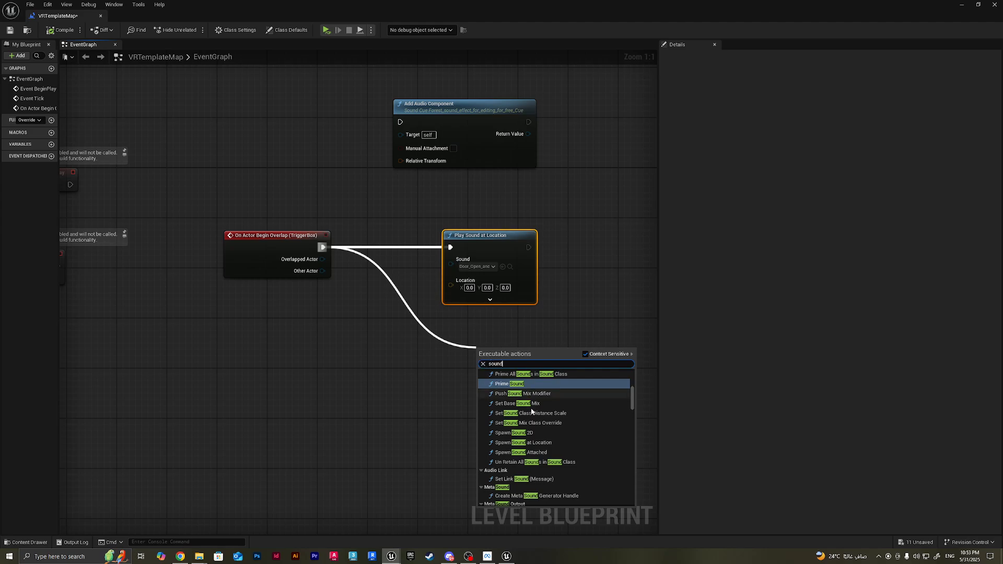
click(522, 432)
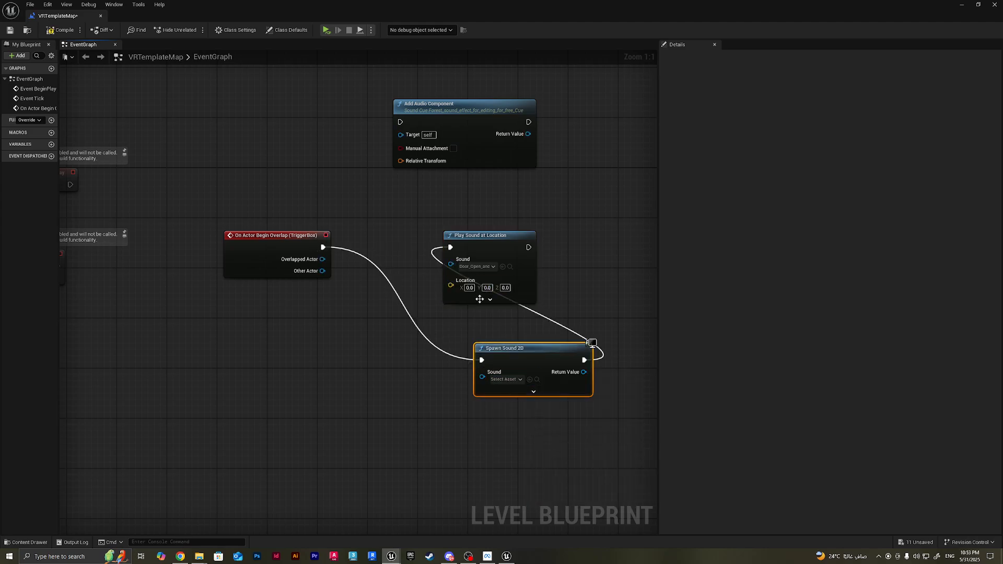
click(496, 241)
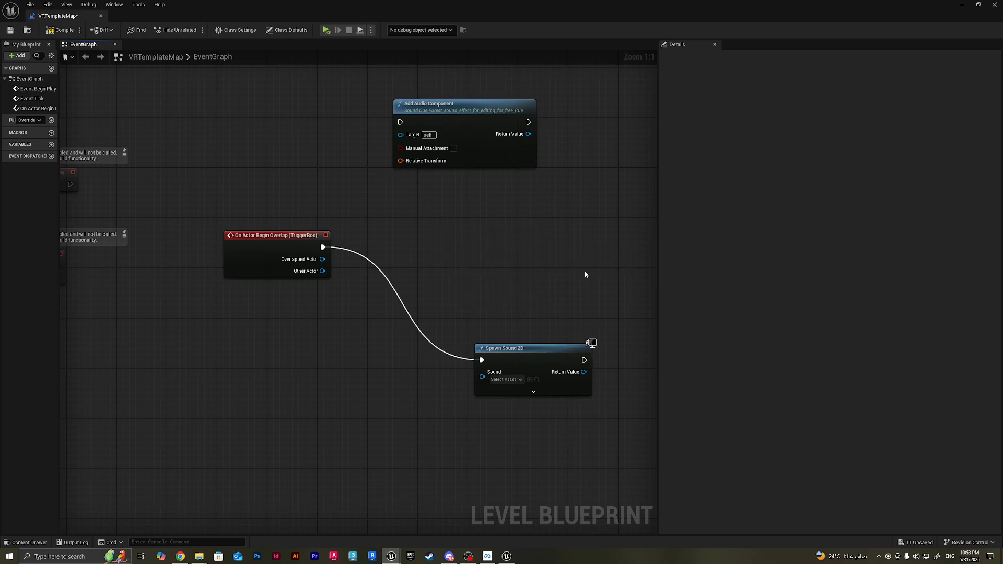
drag(548, 351, 510, 232)
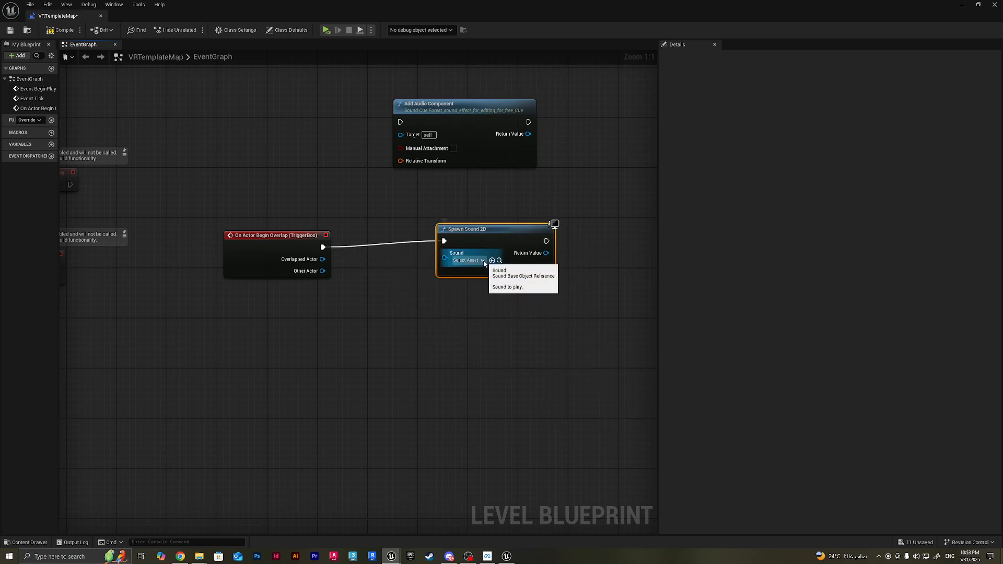
Step: Set the Spawn Sound 2D node's sound to the Door_Open_and_Close sound cue and run the preview to test it
click(482, 261)
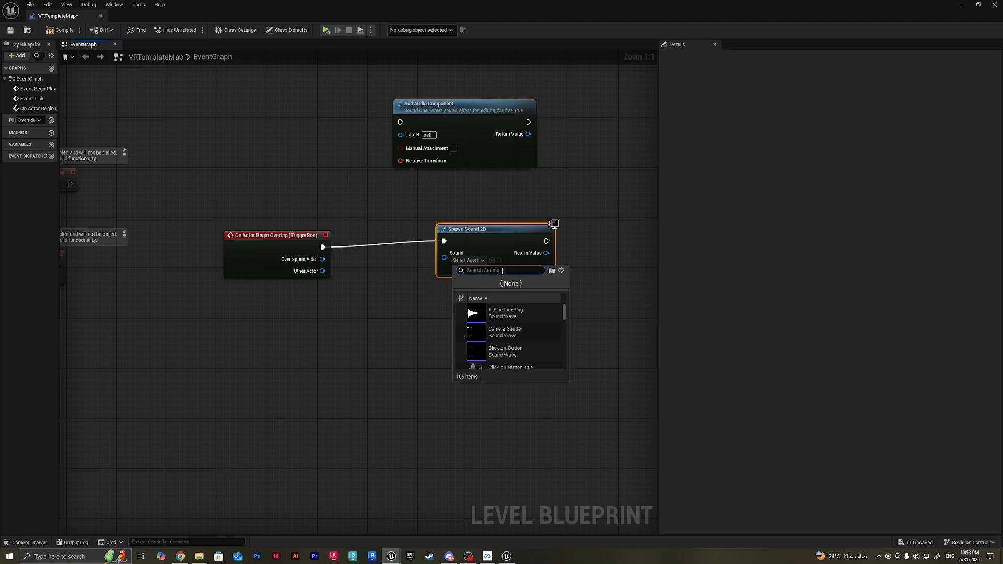
text(door)
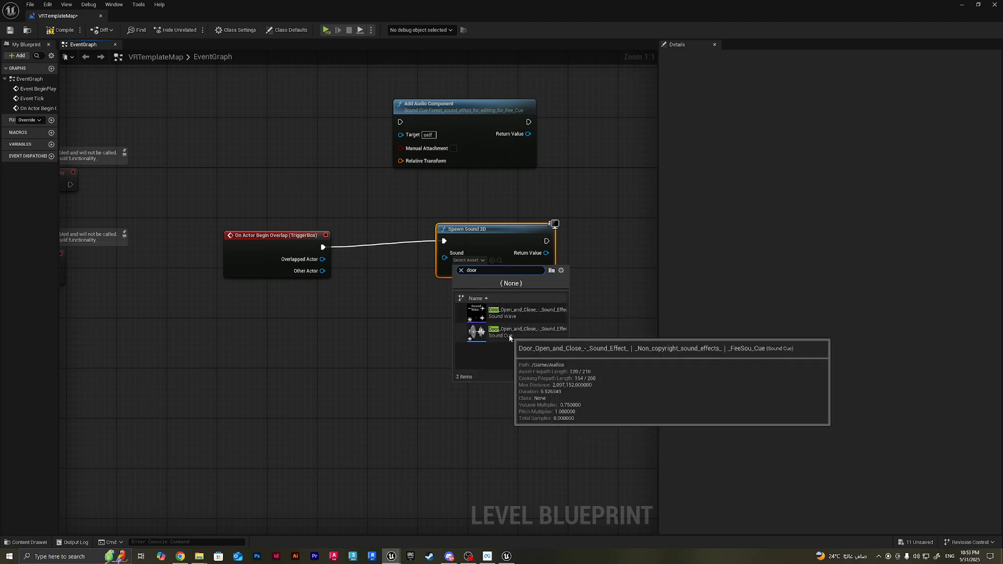
click(509, 337)
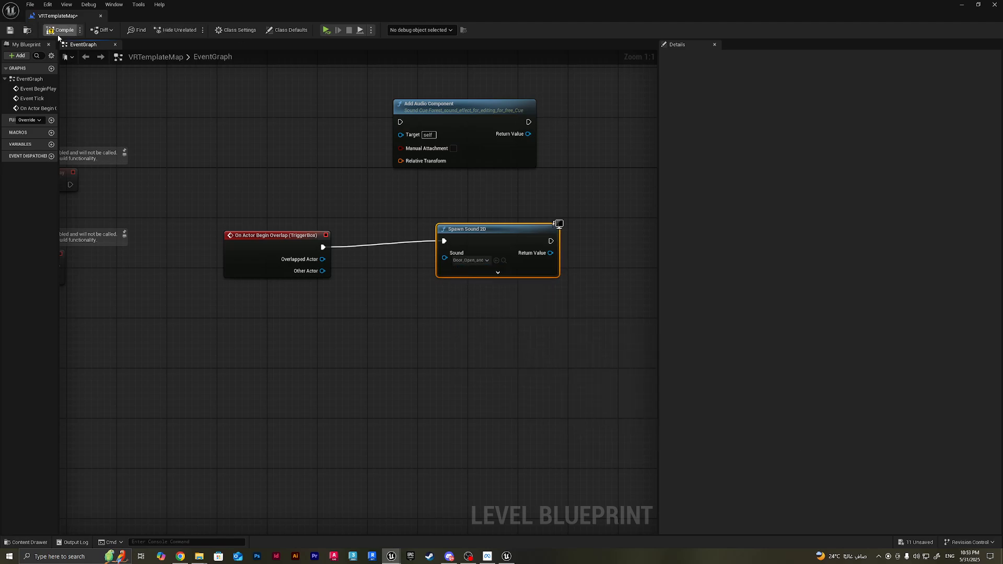
click(326, 31)
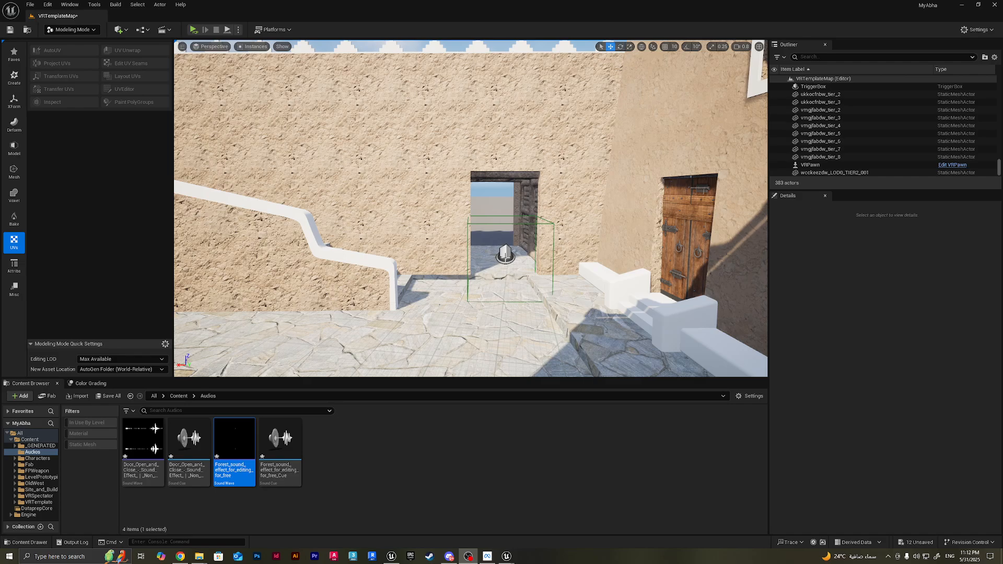
Step: Open the VRPawn Blueprint for editing and show its component viewport close up
right_drag(518, 292, 518, 330)
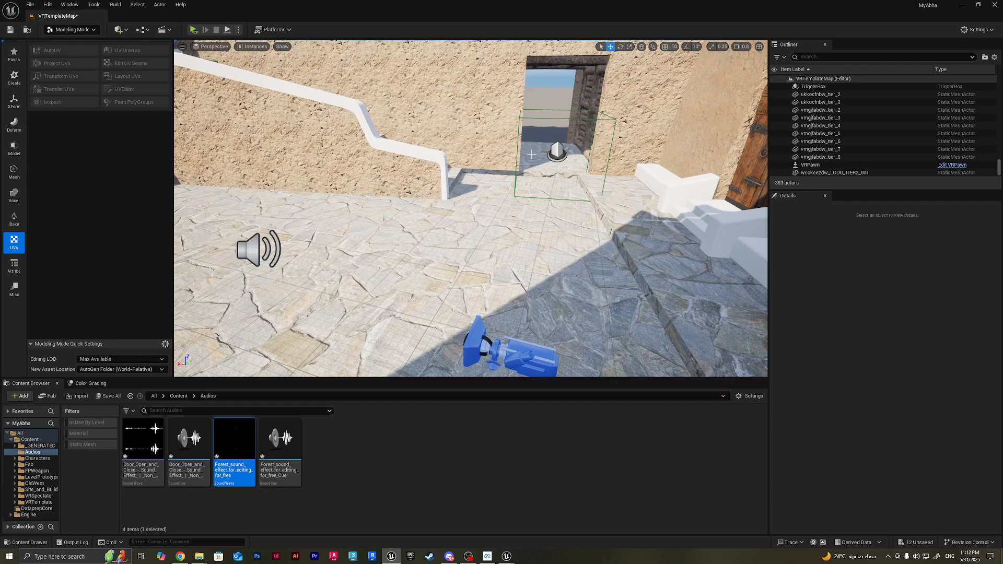
click(473, 343)
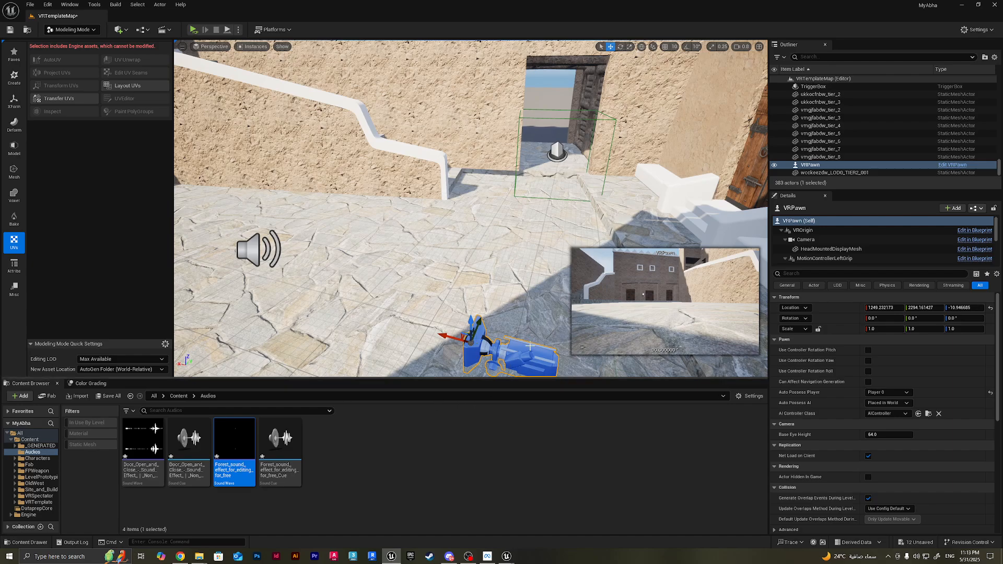
click(947, 165)
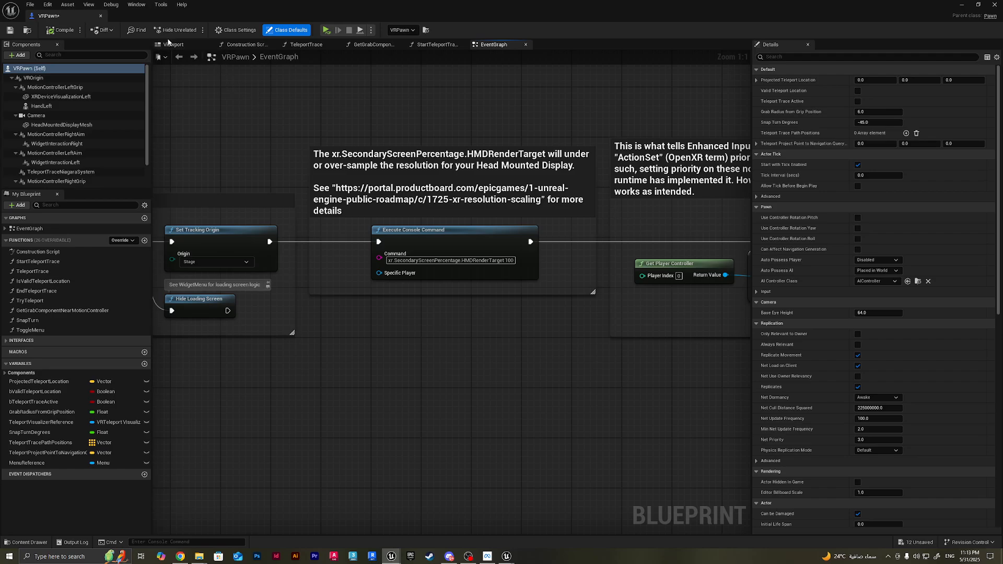
click(183, 45)
scroll(476, 269, up, 6)
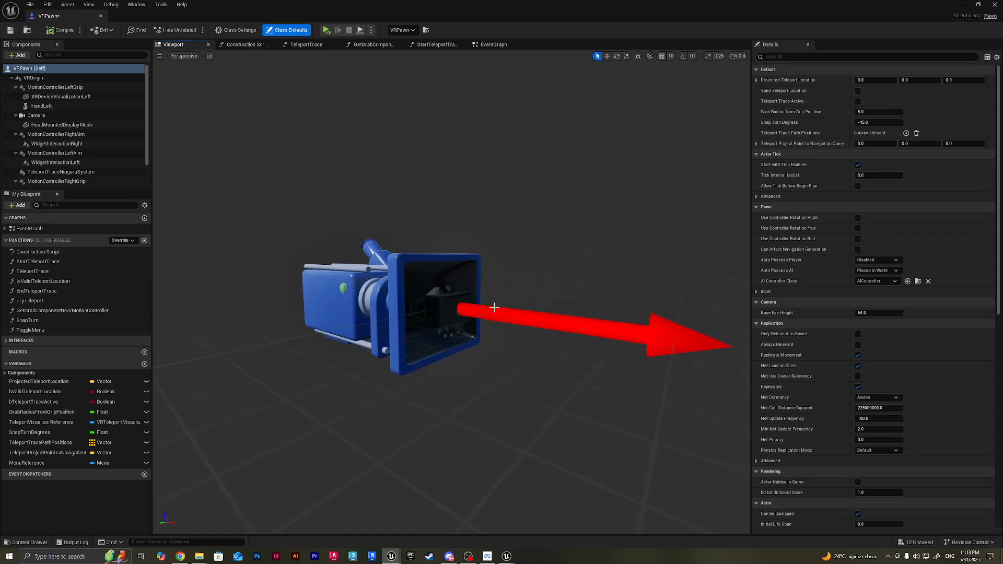
Step: Add a Sphere Collision component as a child of the pawn's HandLeft mesh
click(434, 309)
click(444, 335)
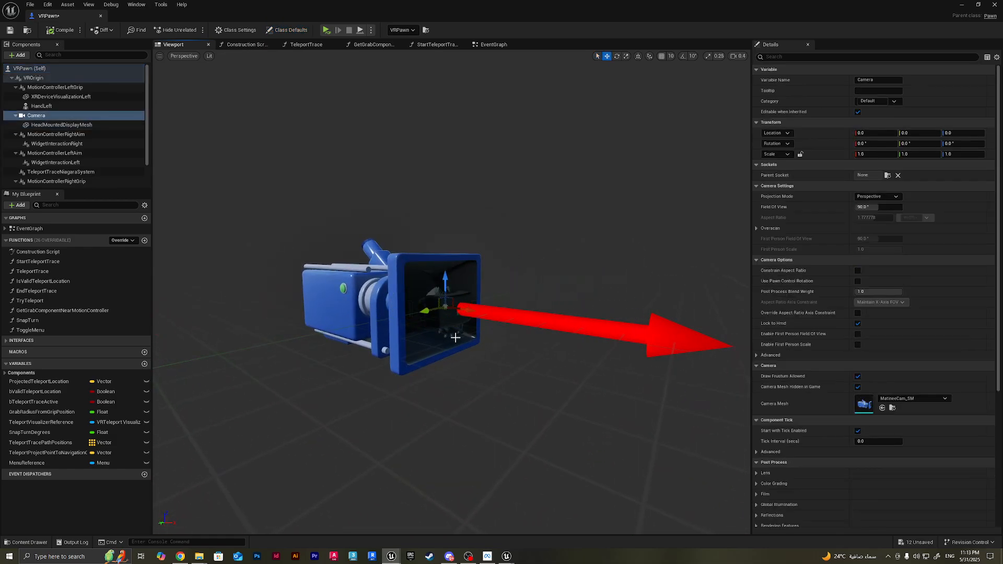
click(454, 337)
key(f)
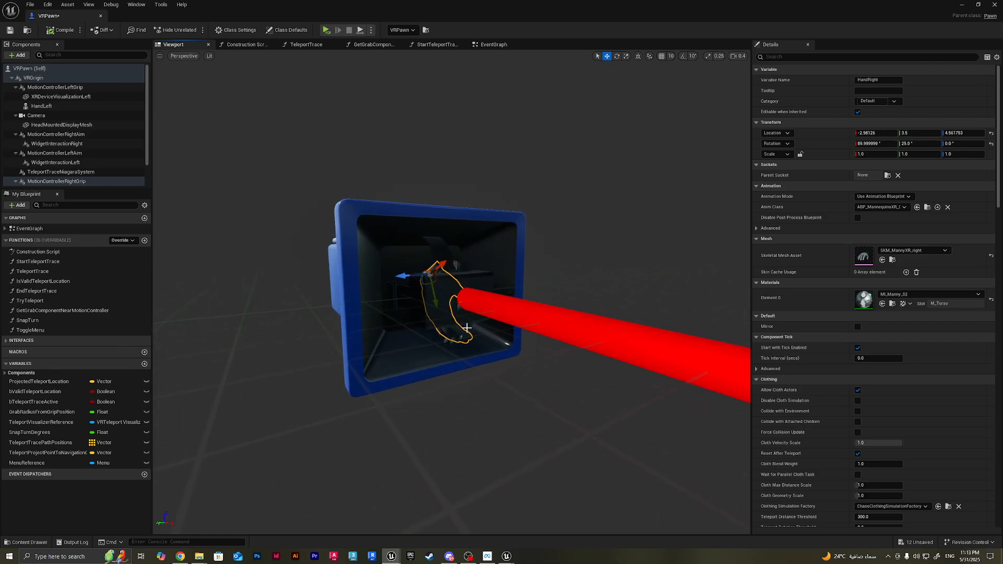
click(444, 308)
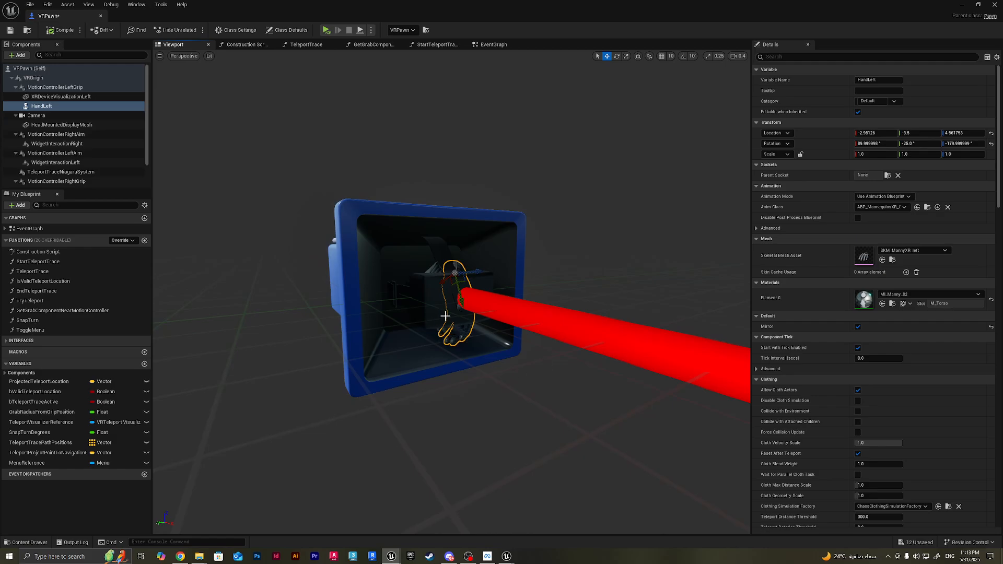
drag(443, 333, 463, 349)
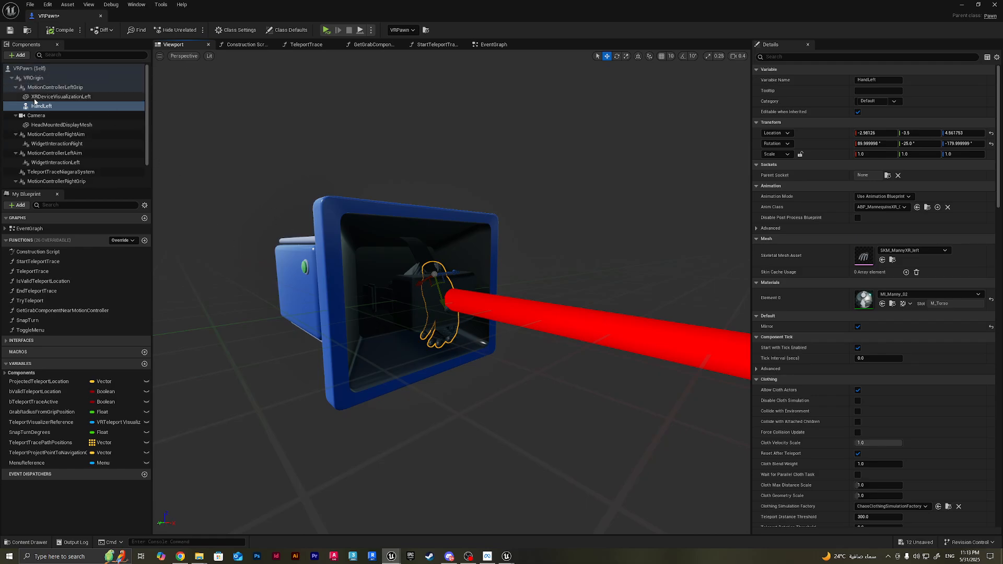
click(19, 56)
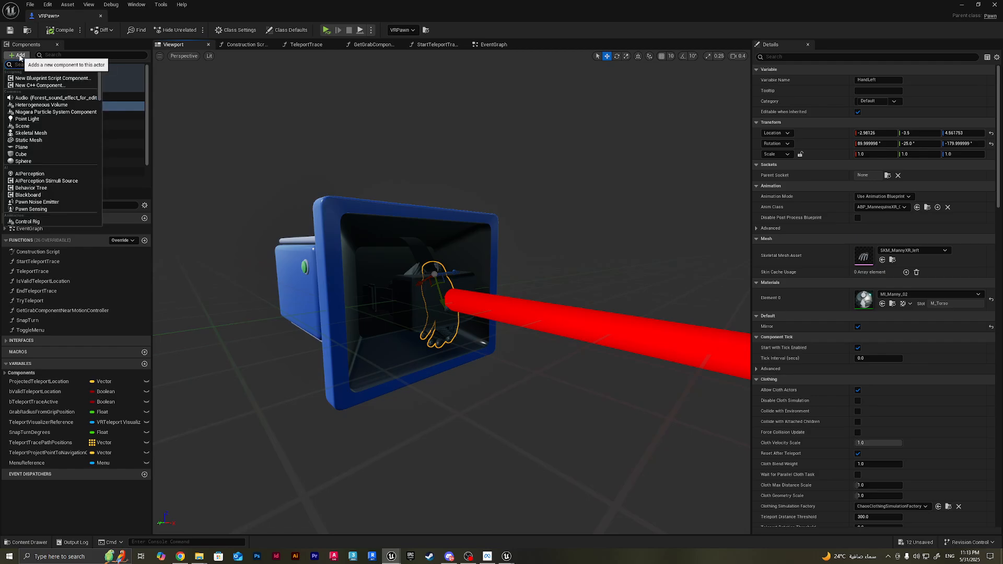
text(sphere)
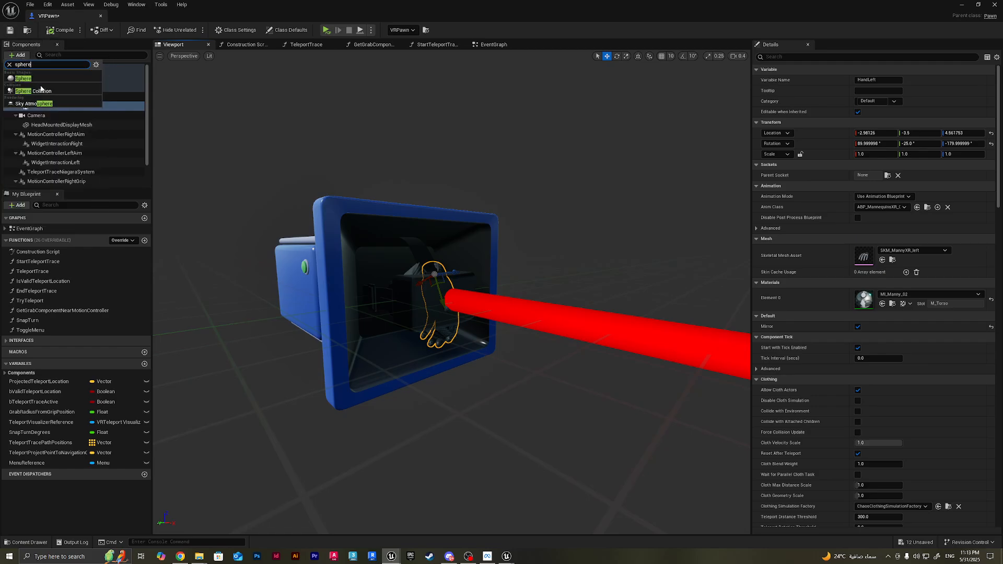
click(41, 90)
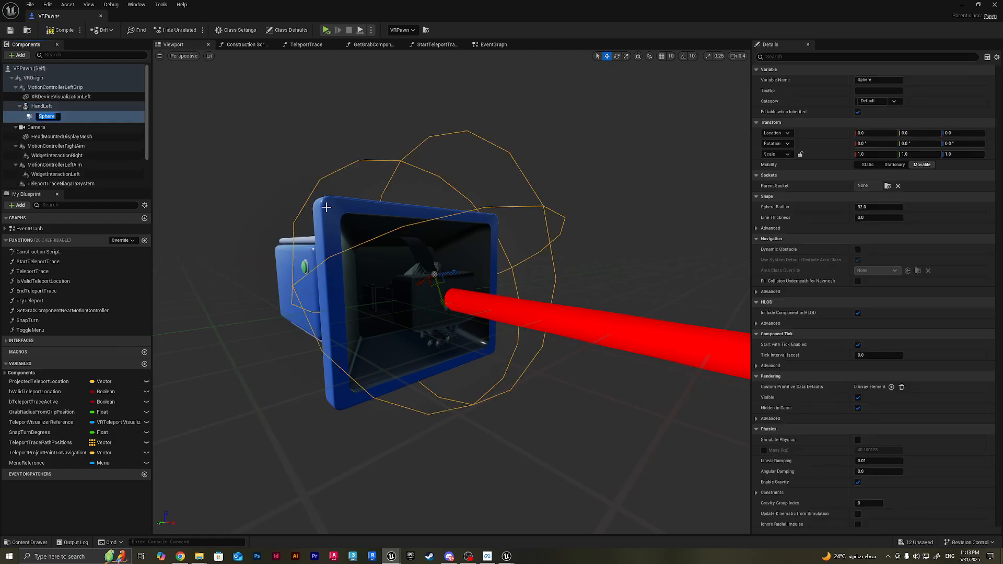
click(504, 206)
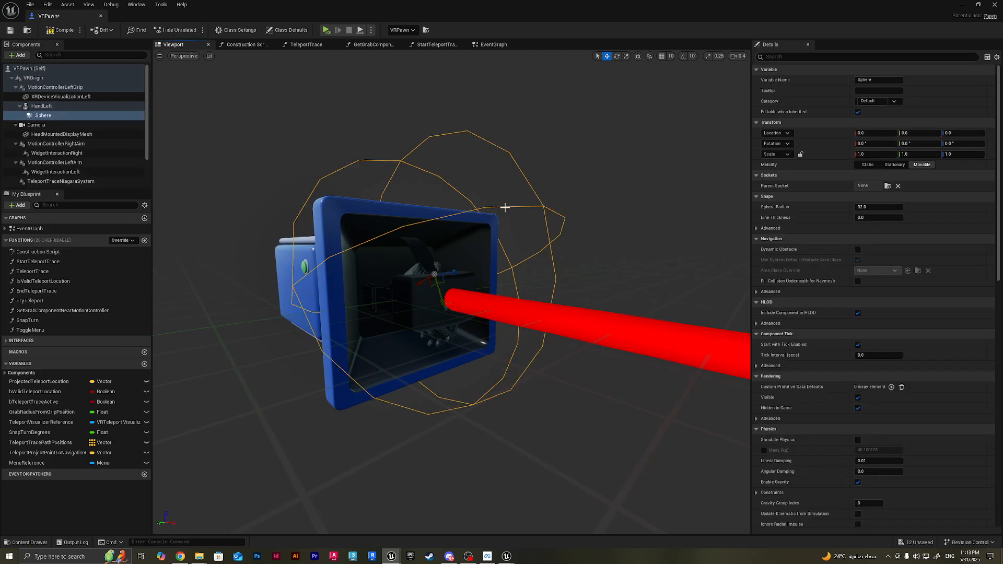
Step: Scale the sphere collision uniformly to about 0.37 and move it to about Y 6.0, Z -1.6 so it surrounds the left hand
key(r)
drag(435, 274, 454, 297)
key(w)
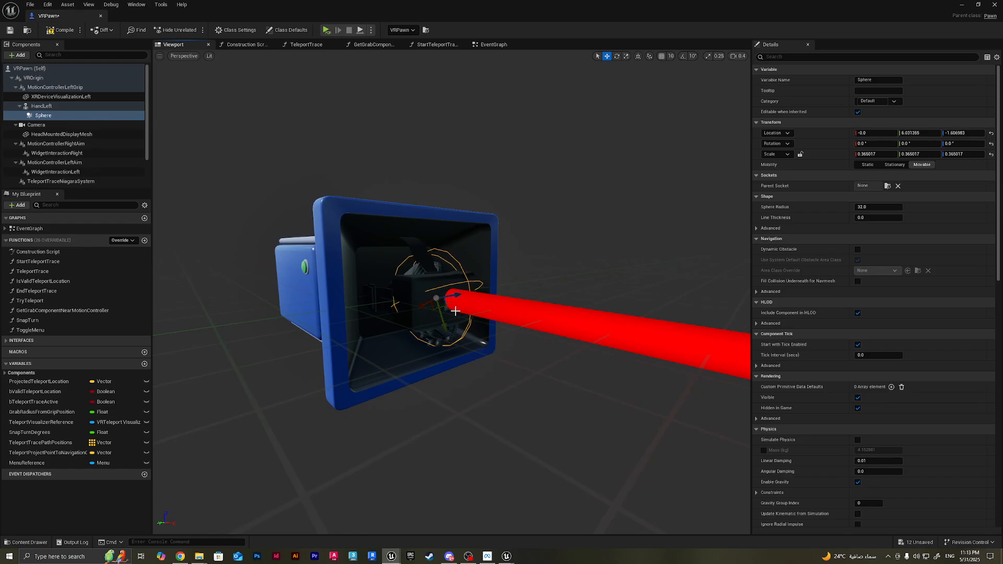
right_drag(463, 311, 423, 282)
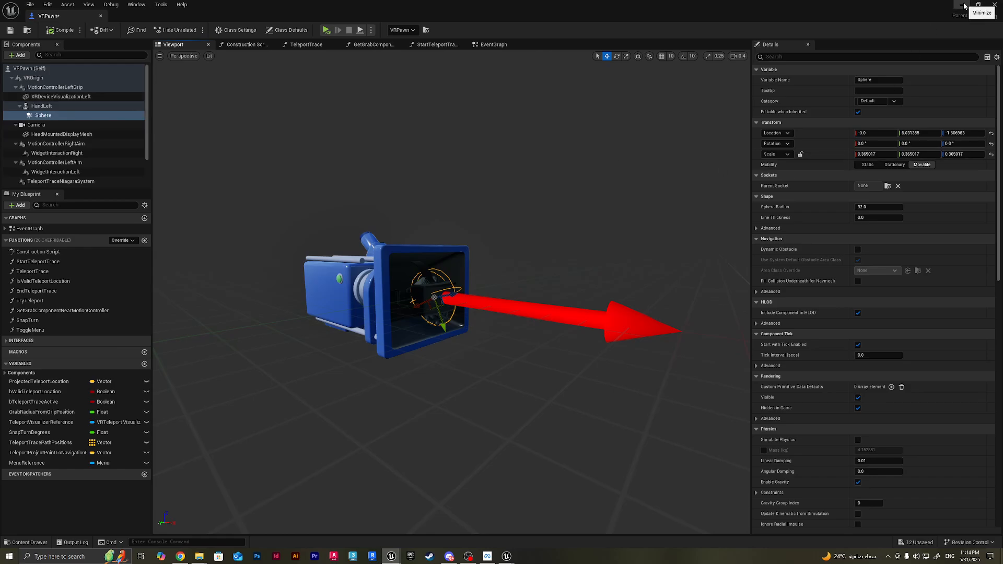
Step: Close the VRPawn Blueprint and run the VR preview to test the door trigger with the hand's collision sphere
click(994, 4)
click(193, 30)
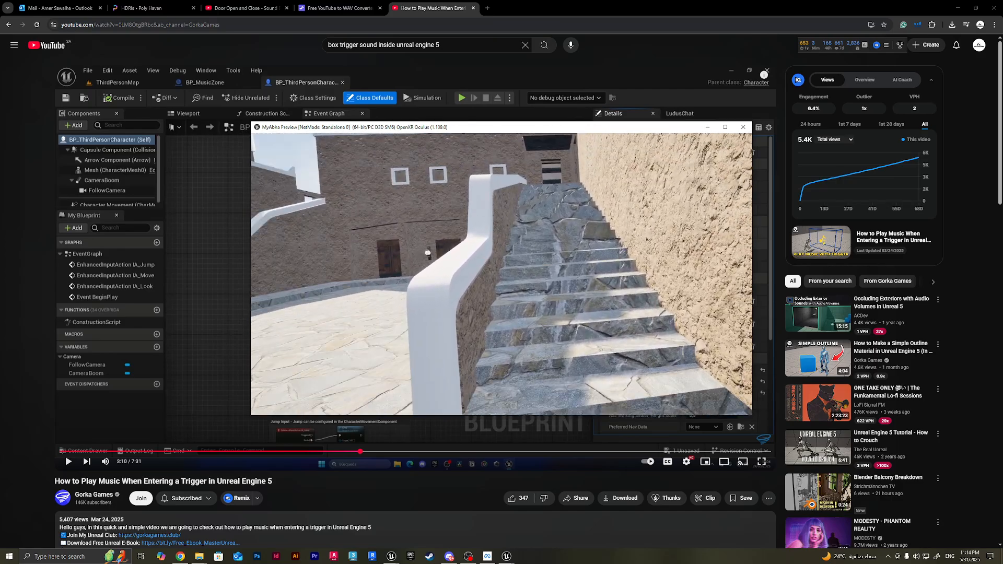
key(alt+Tab)
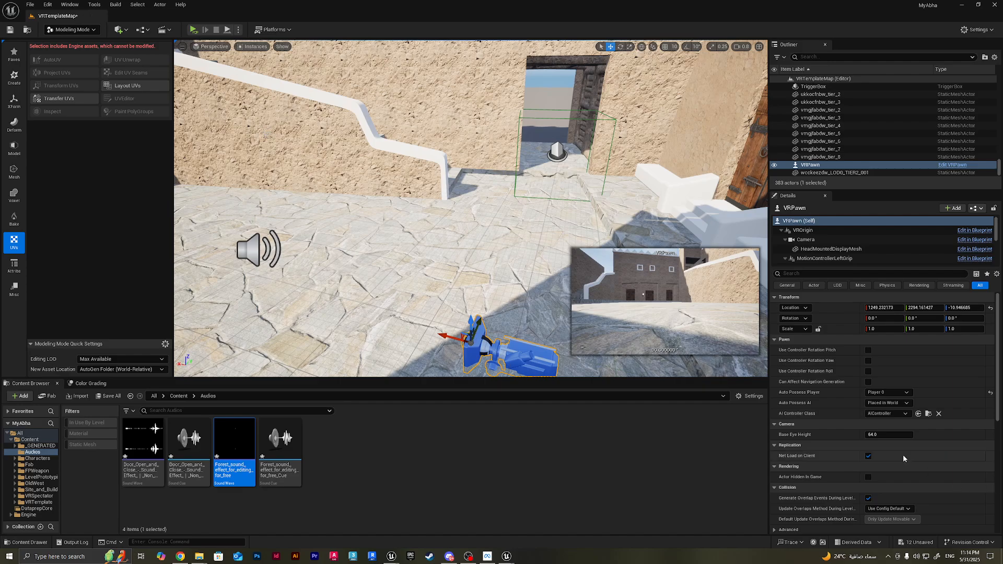
Step: Reopen the VRPawn Blueprint, enlarge the left hand's collision sphere to a scale of about 0.97, and test it in the VR preview
click(952, 165)
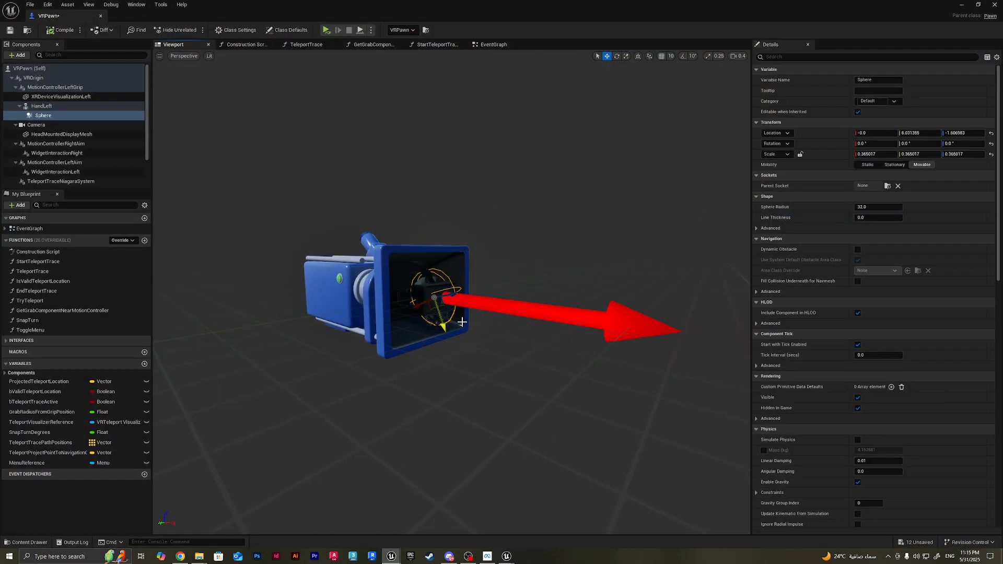
right_drag(462, 322, 467, 345)
key(r)
drag(468, 346, 489, 343)
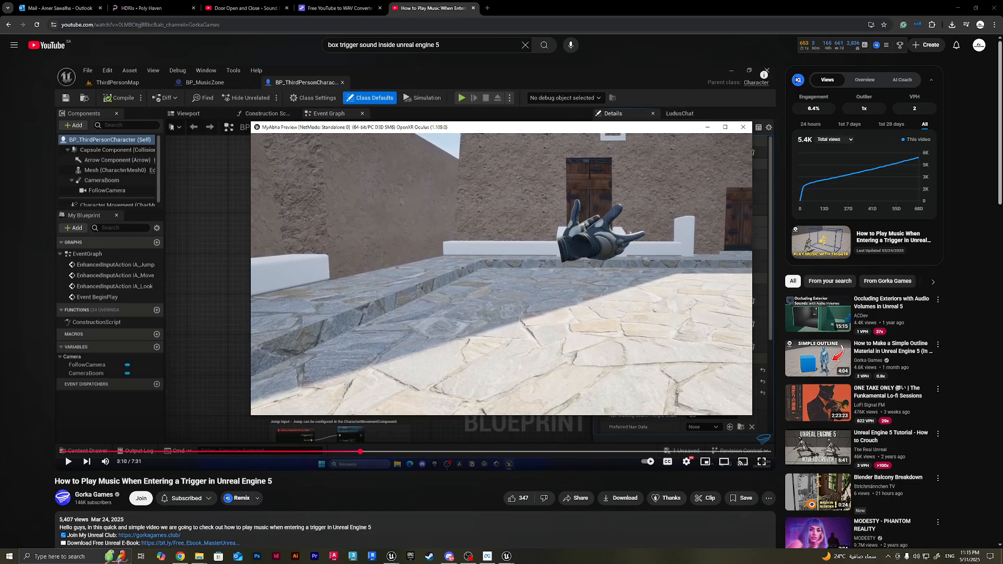
key(alt+Tab)
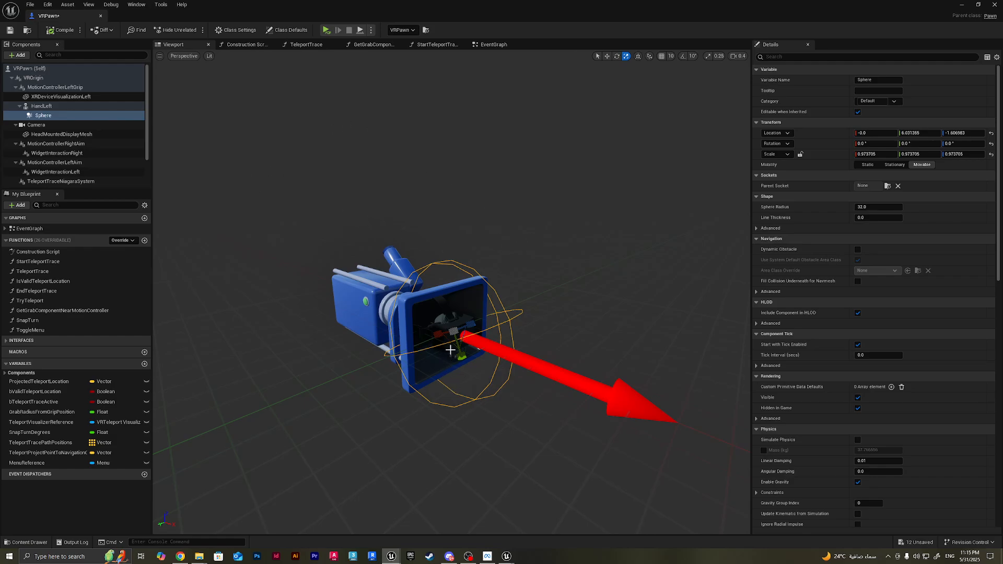
click(994, 5)
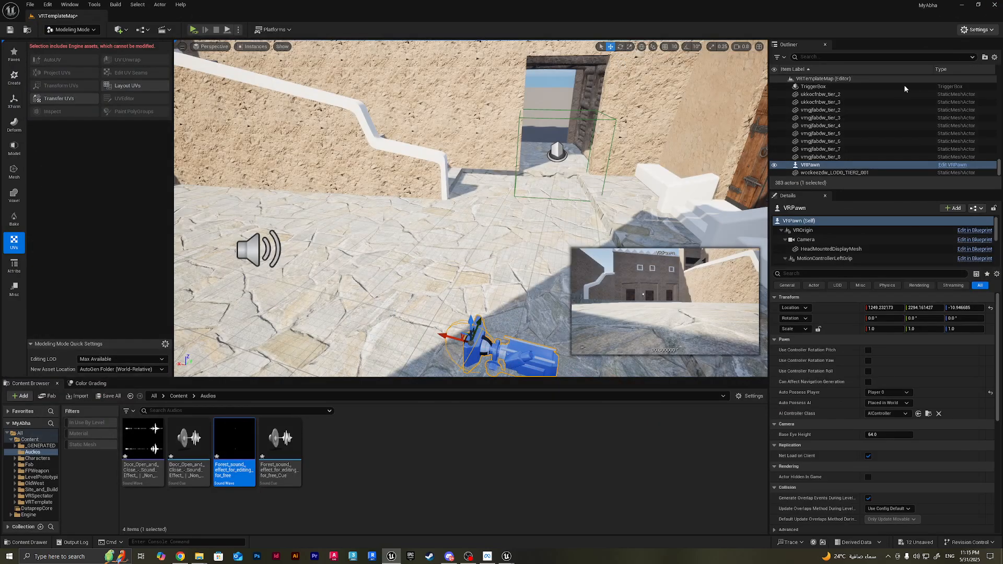
Step: Delete the unconnected Add Audio Component node from the Level Blueprint and align the Spawn Sound 2D node with the trigger box overlap event
click(557, 148)
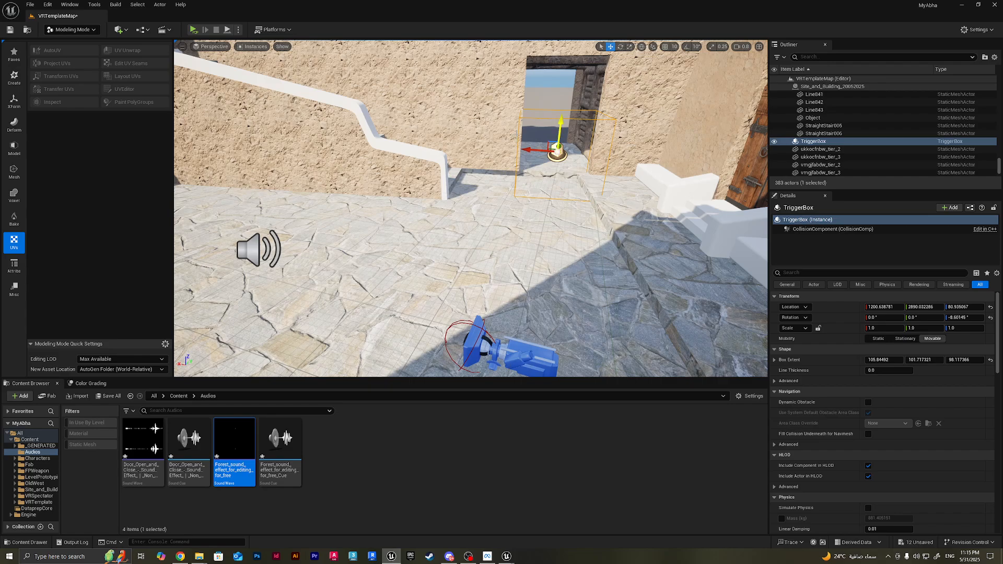
click(141, 30)
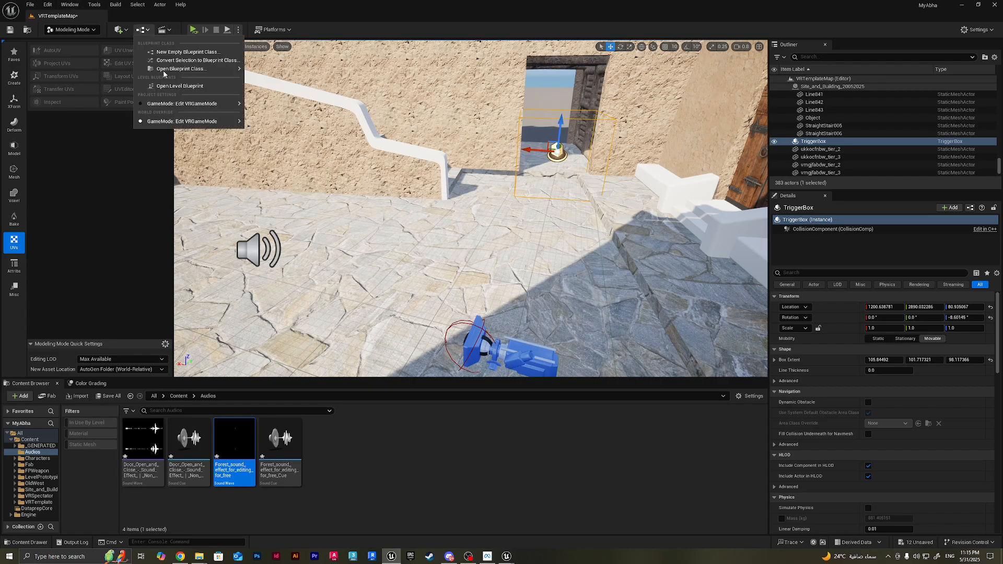
click(168, 87)
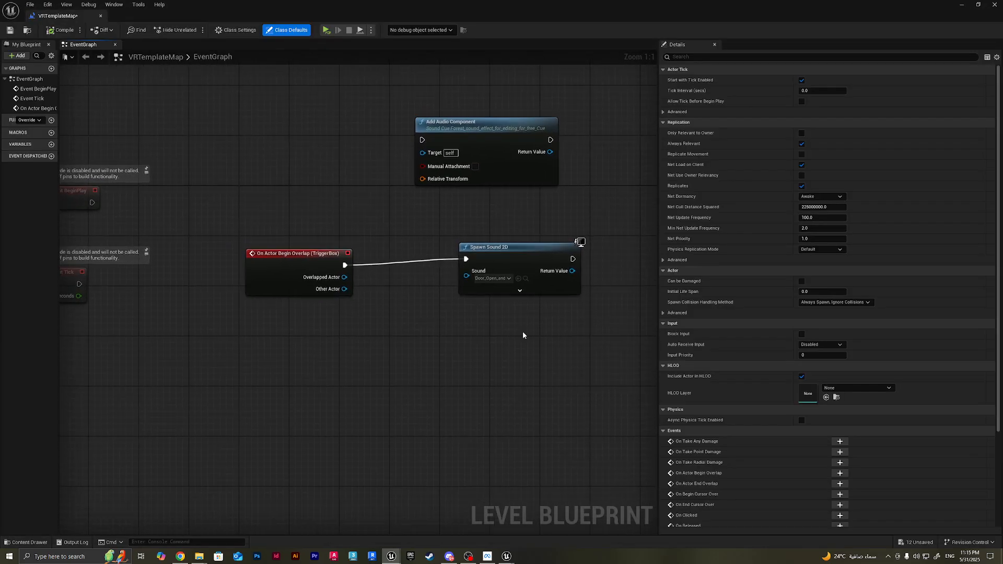
click(445, 132)
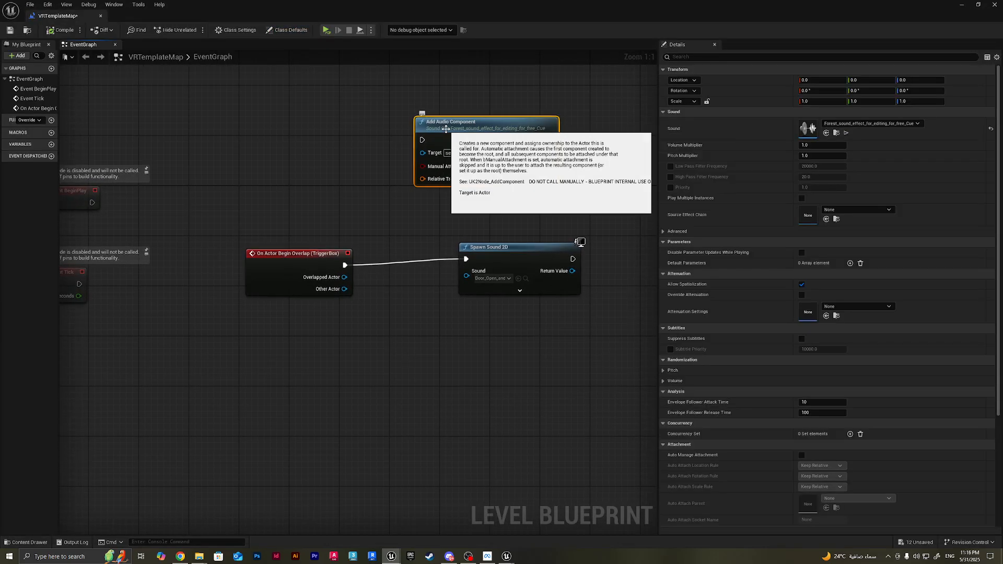
key(Delete)
drag(506, 248, 494, 255)
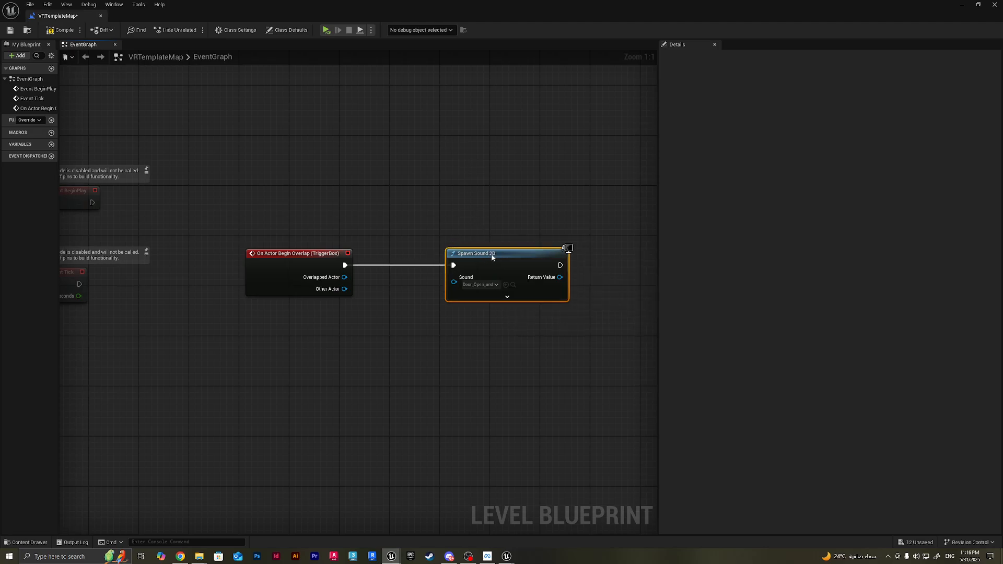
click(994, 5)
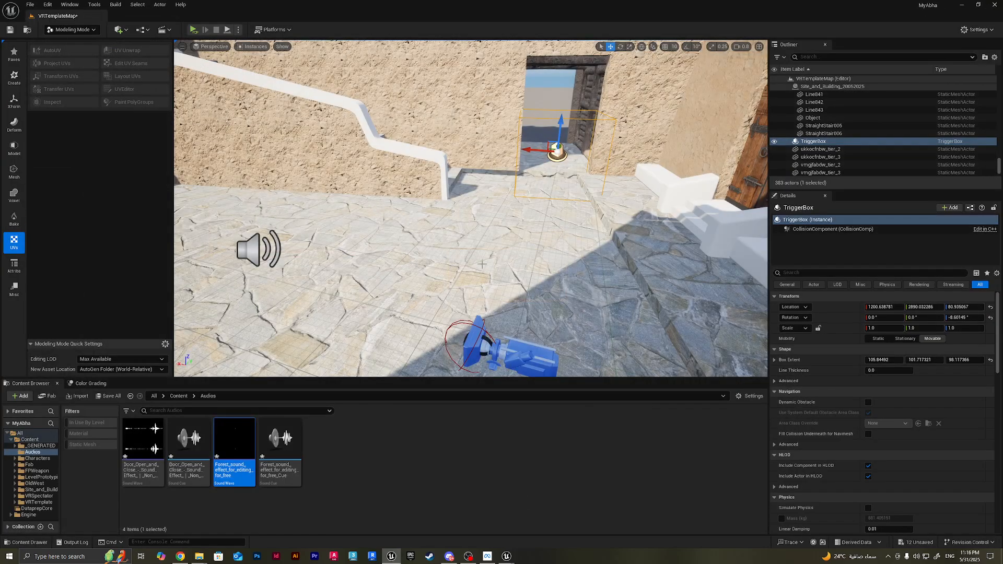
right_drag(470, 209, 412, 181)
key(w)
key(s)
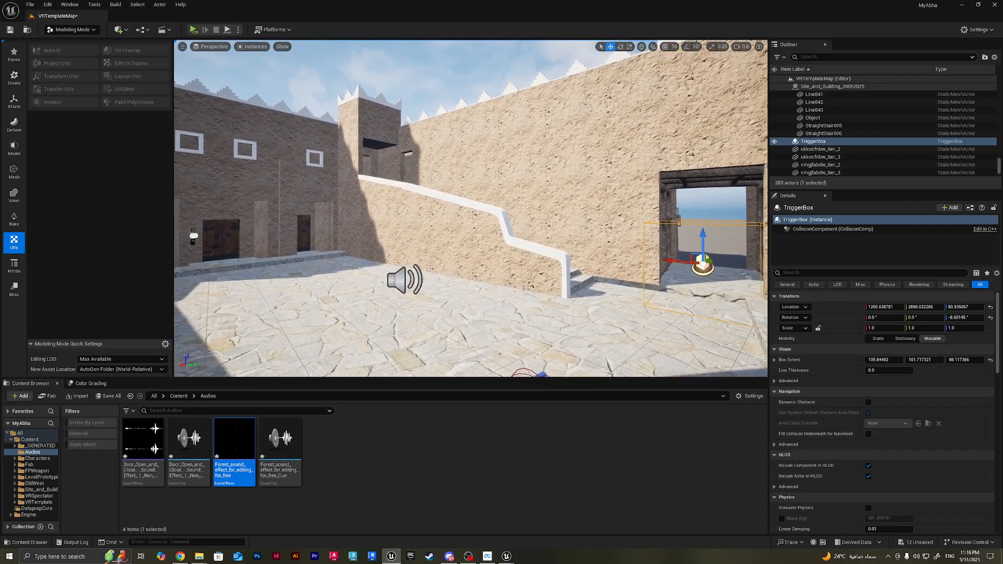